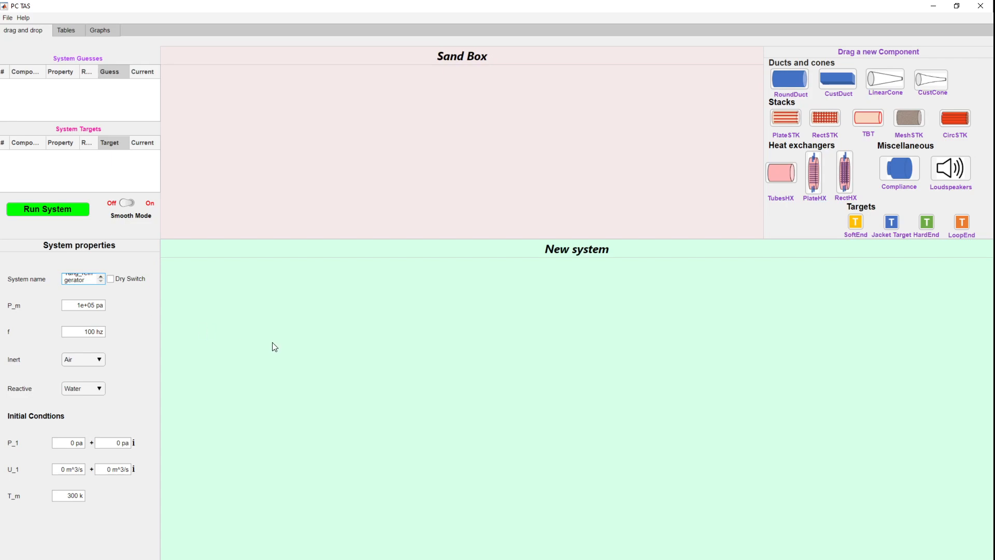
Step: Rename the system as Yang_Refrigerator
left_click_drag(87, 279, 83, 271)
left_click(85, 274)
key("BackSpace")
type("R")
left_click(114, 335)
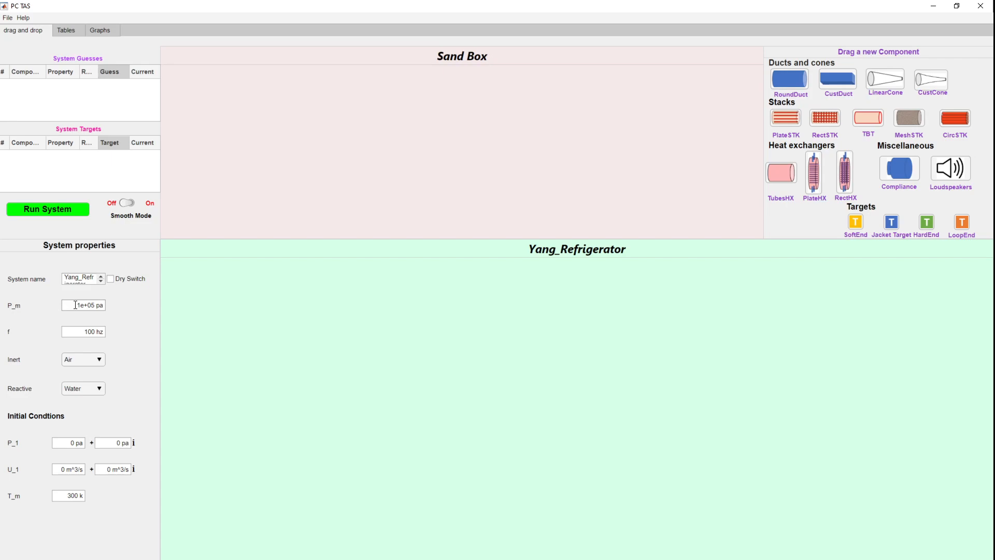
Step: Set the system frequency to 86 Hz and the mean temperature T_m to 280 K
double_click(74, 332)
type("86")
left_click(121, 338)
left_click(64, 496)
type("280")
Step: Set the initial pressure P_1 to 500 + 500 pa and the initial volume flow U_1 to 0.01 m^3/s
left_click(58, 466)
double_click(57, 439)
left_click(113, 438)
left_click(61, 471)
double_click(62, 472)
type("0.01")
left_click(120, 508)
Step: Add a round duct named Duct1 with length 0.745 m and diameter 0.047 m
left_click_drag(793, 82, 224, 382)
type("Duct1")
left_click(467, 214)
key("BackSpace")
type("745")
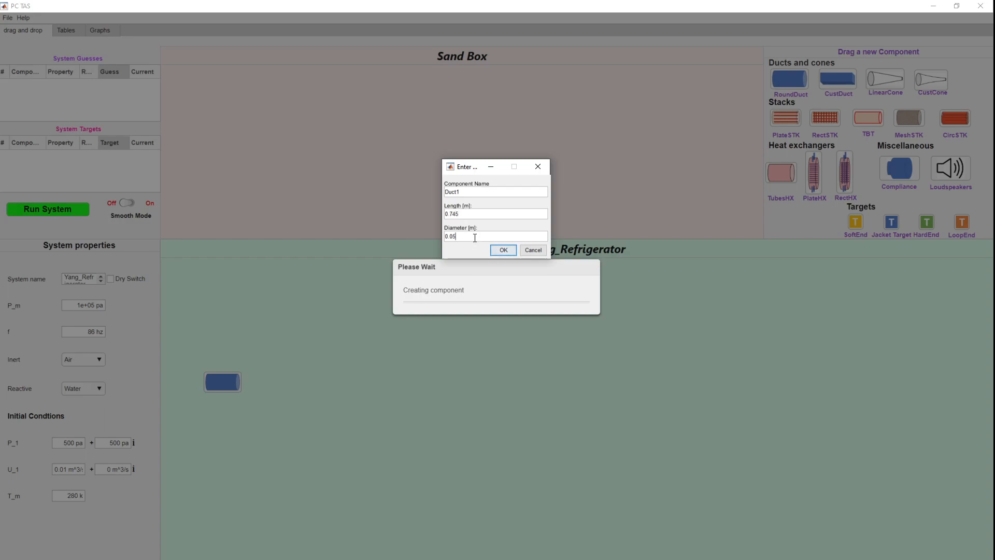
type("47")
left_click(509, 249)
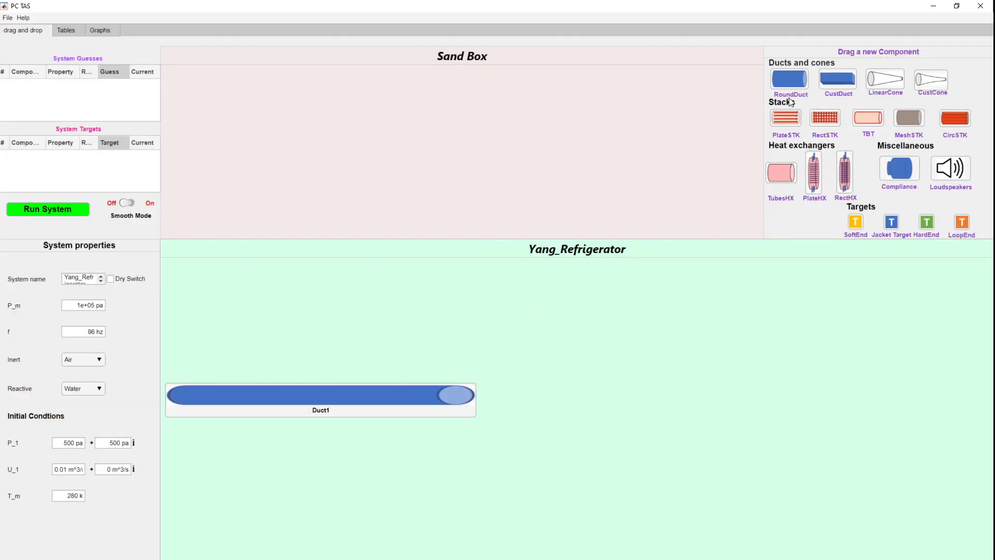
Step: Add a plate heat exchanger named CHX after Duct1 with length 0.02 m and diameter 0.047 m
left_click_drag(812, 173, 505, 406)
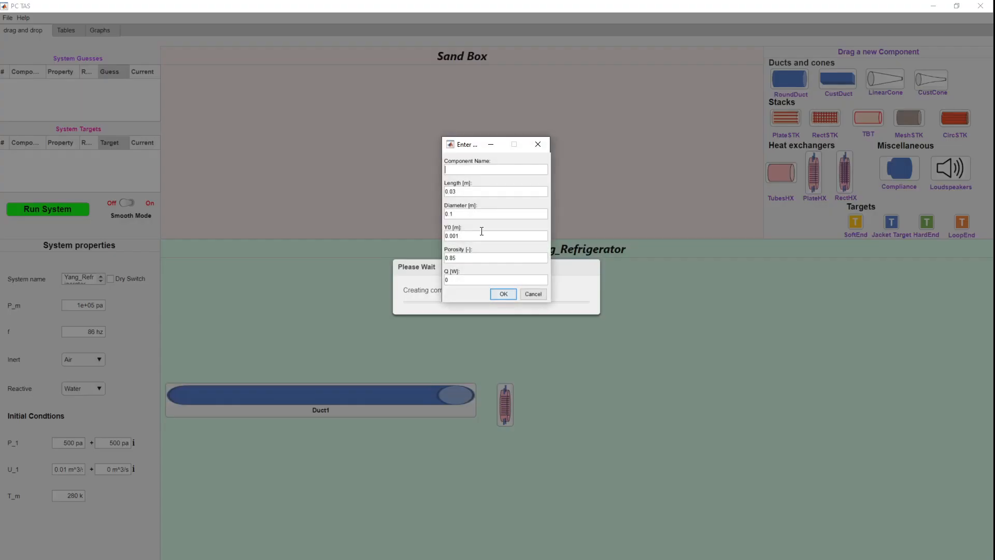
type("CHX")
key("BackSpace")
type("2.047")
Step: Set CHX's Y0 to 9e-4 m, porosity to 0.6 and heat Q to 0.5 W, and confirm
left_click(466, 234)
key("BackSpace")
key("BackSpace")
key("BackSpace")
key("BackSpace")
key("BackSpace")
type("9e0-4")
key("BackSpace")
key("BackSpace")
type("6")
left_click(462, 280)
type(".5")
left_click(502, 294)
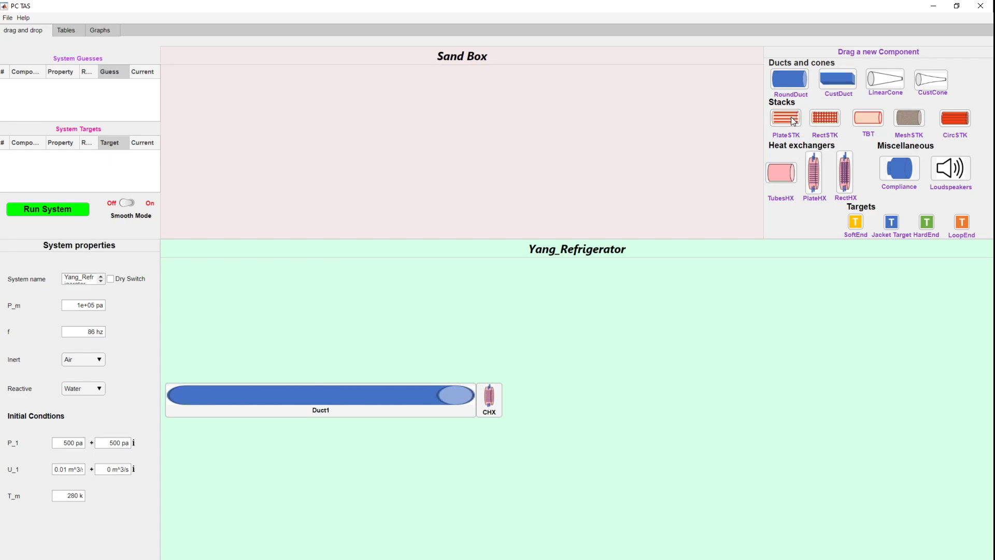
Step: Add a rectangular stack named Stack after CHX with length 0.095 m and diameter 0.047 m
left_click_drag(820, 116, 533, 382)
type("Stack")
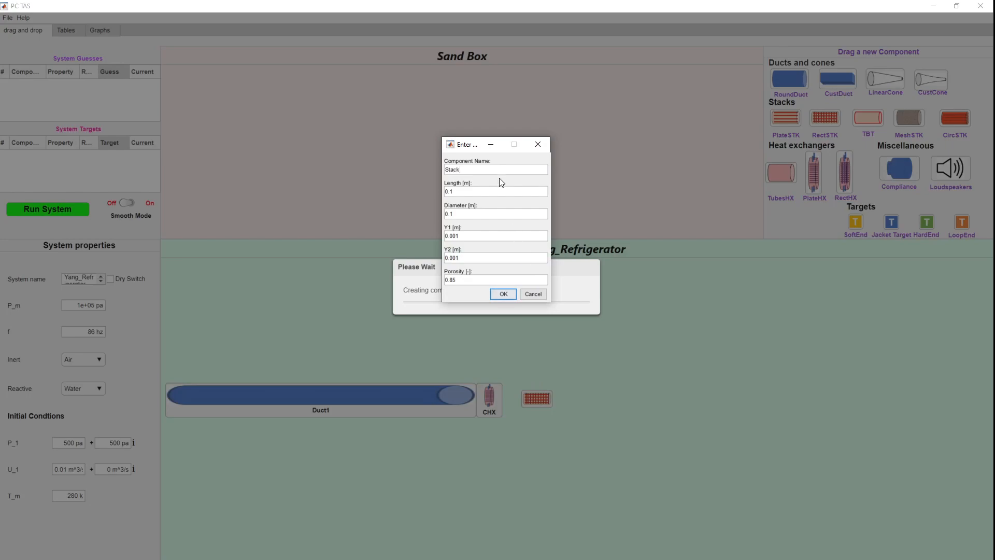
left_click(492, 193)
type(".09547")
Step: Set the stack's Y1 and Y2 half-gaps both to 4.6e-4 m and confirm
left_click(463, 235)
key("BackSpace")
key("BackSpace")
key("BackSpace")
key("BackSpace")
key("BackSpace")
type("4.6e-4")
double_click(474, 239)
key("ctrl+c")
double_click(473, 256)
key("ctrl+v")
left_click(496, 292)
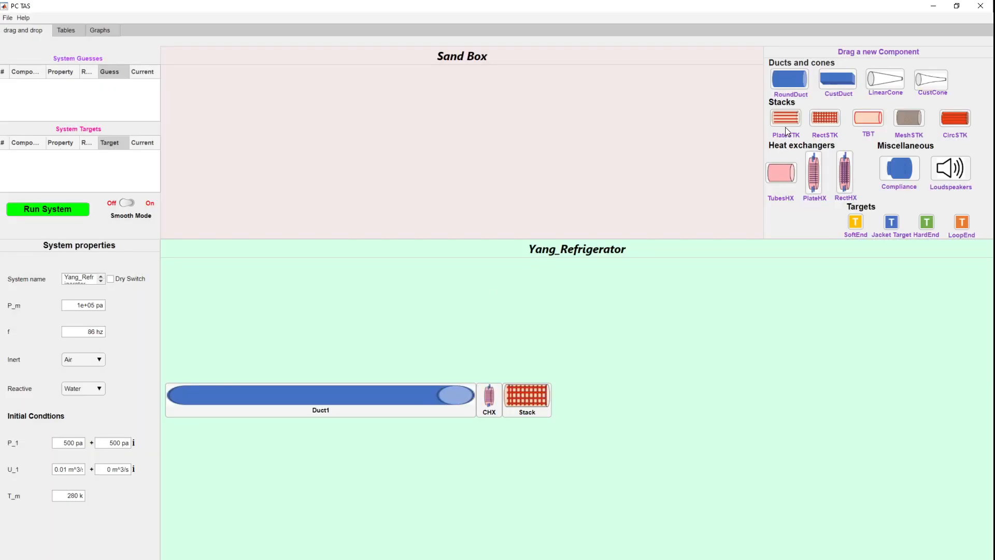
Step: Add a plate heat exchanger named AHX after the stack with length 0.02 m and diameter 0.047 m
left_click_drag(783, 117, 833, 218)
left_click_drag(812, 166, 565, 398)
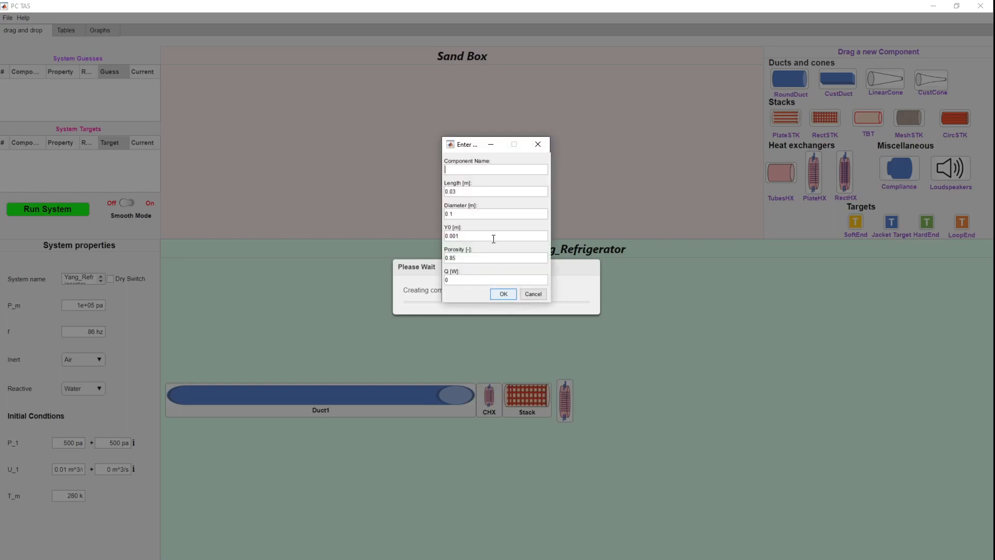
type("AHX")
left_click(485, 190)
key("BackSpace")
type("2")
left_click(462, 215)
key("BackSpace")
type("047")
Step: Set AHX's Y0 to 2.5e-4 m, porosity to 0.67 and heat Q to -1 W, and confirm
double_click(469, 235)
type("2.5e-4")
double_click(469, 254)
type("0.67")
key("Tab")
type("-1")
left_click(496, 291)
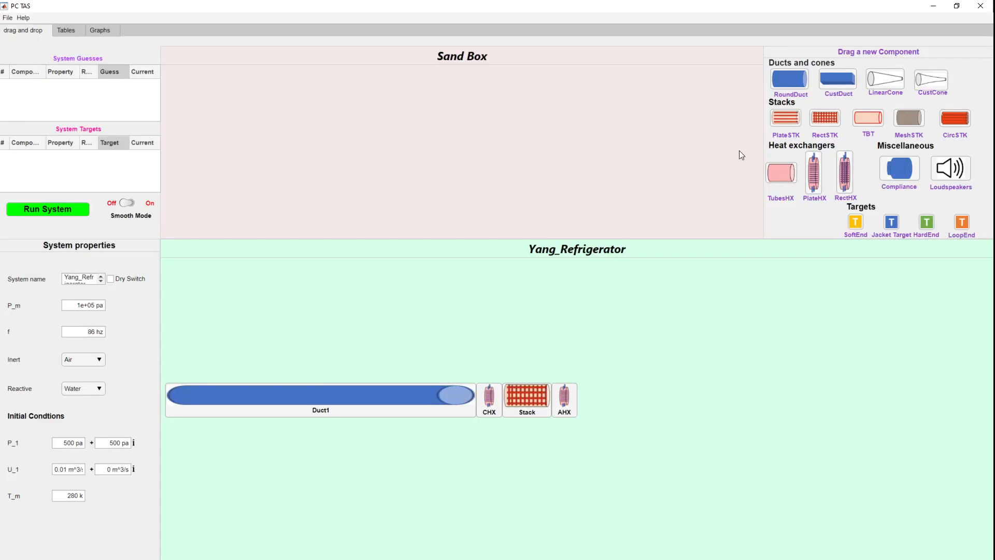
Step: Add a round duct named Duct2 after AHX with length 0.055 m and diameter 0.047 m
left_click_drag(788, 80, 604, 408)
type("Duct2")
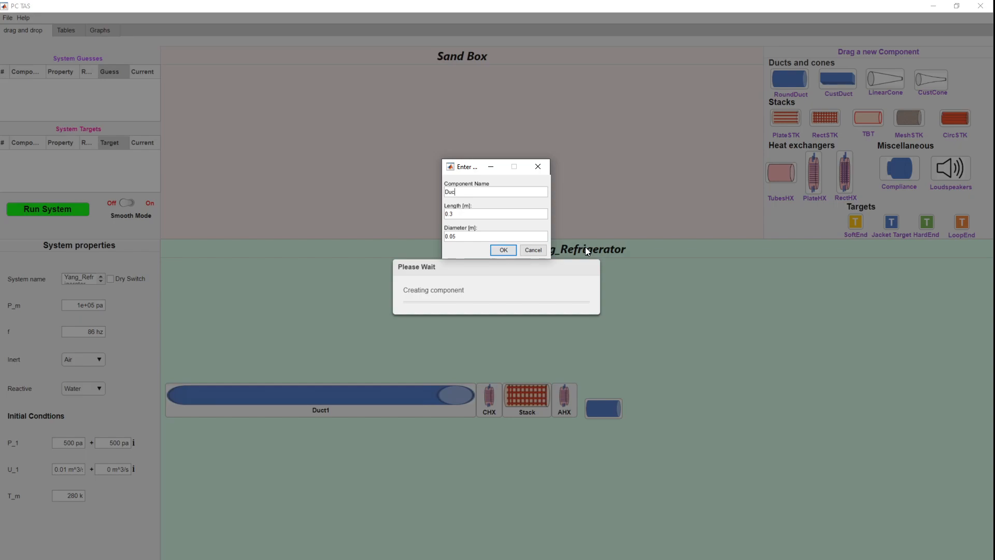
left_click(491, 211)
key("BackSpace")
type("055")
left_click(464, 235)
key("BackSpace")
type("47")
left_click(501, 251)
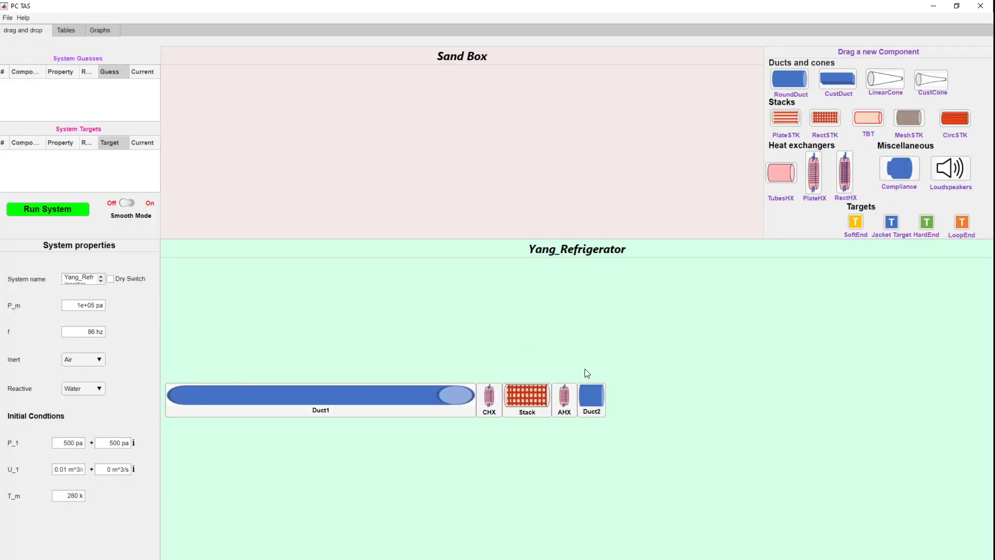
Step: Review the parameters of every component in the component tables
left_click(33, 213)
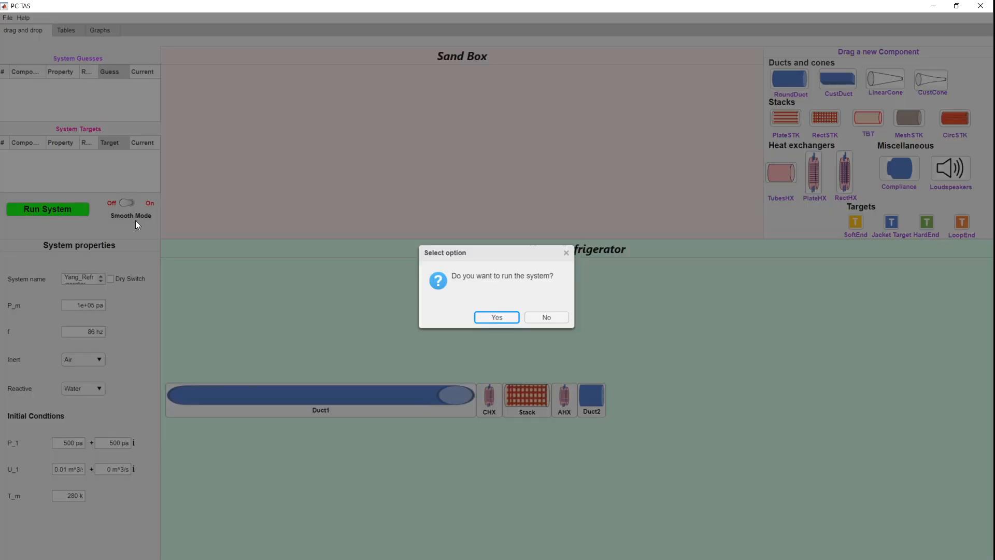
left_click(546, 317)
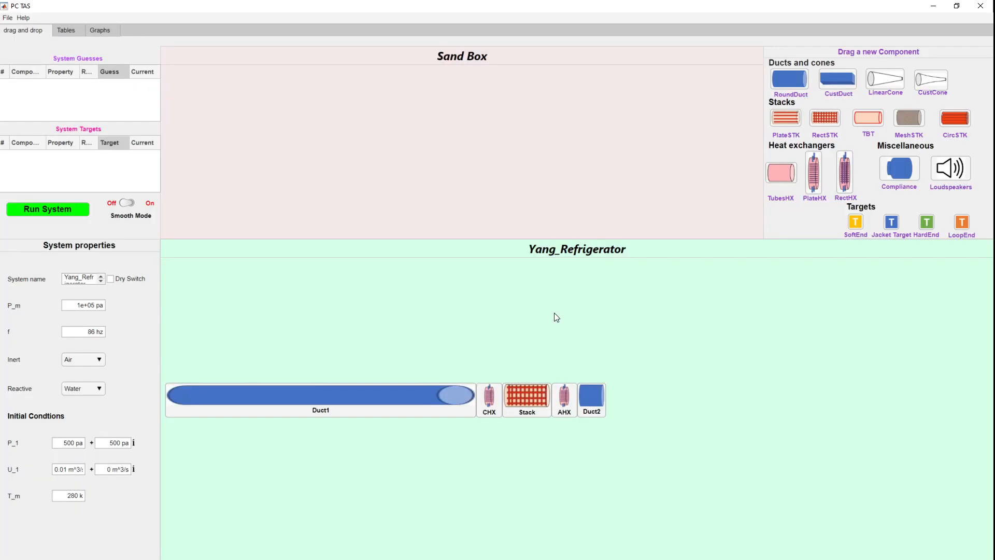
left_click(64, 30)
scroll(330, 209, "up", 10)
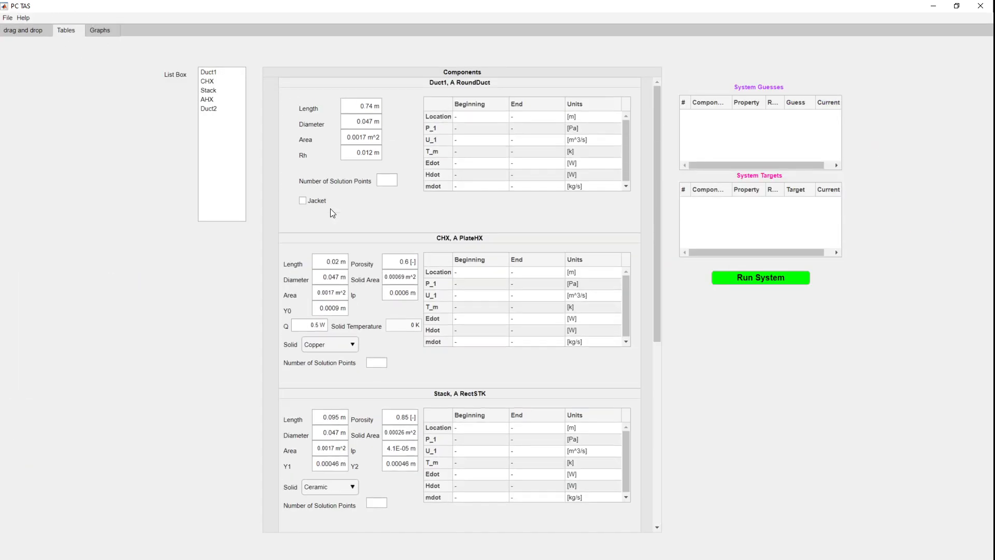
scroll(331, 211, "down", 10)
scroll(331, 211, "up", 10)
scroll(353, 201, "down", 10)
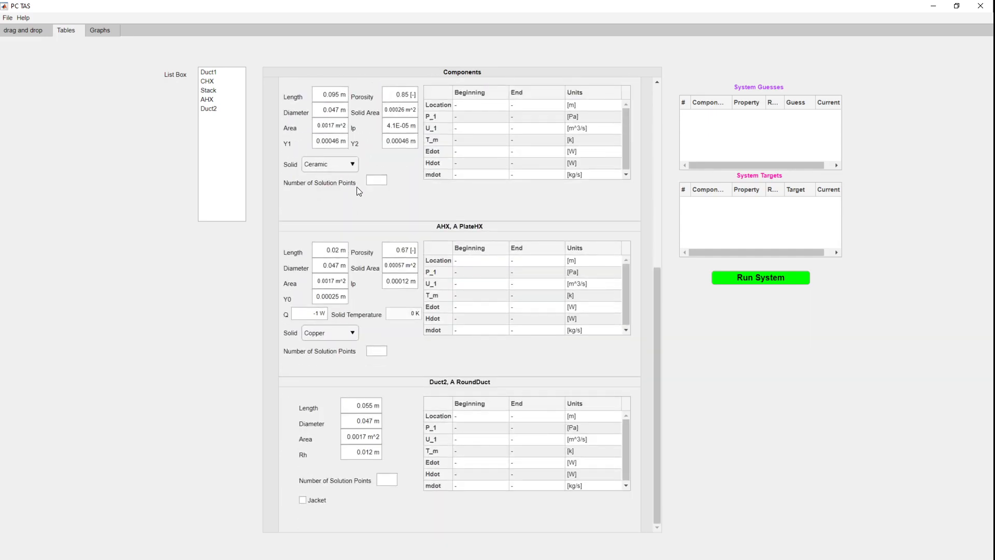
scroll(363, 181, "up", 10)
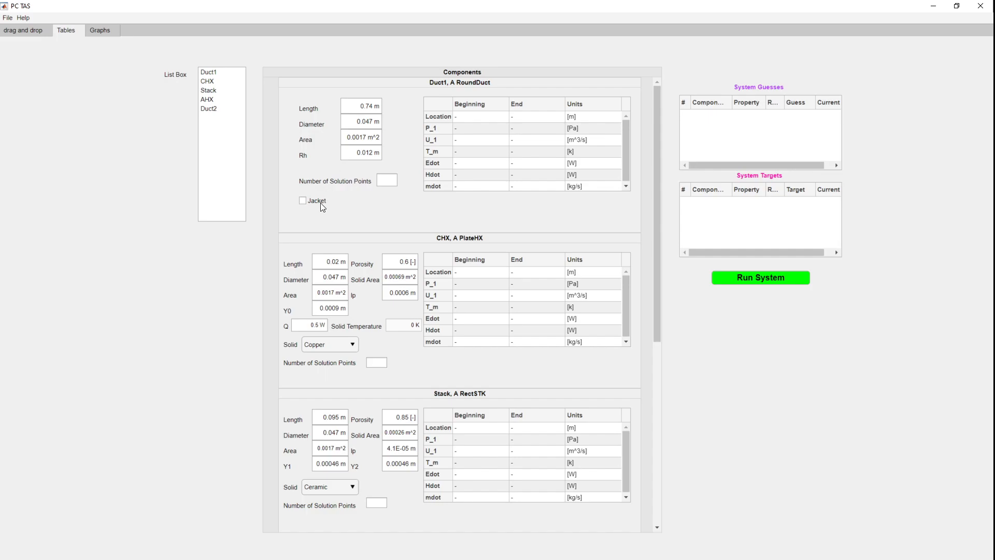
scroll(341, 185, "down", 5)
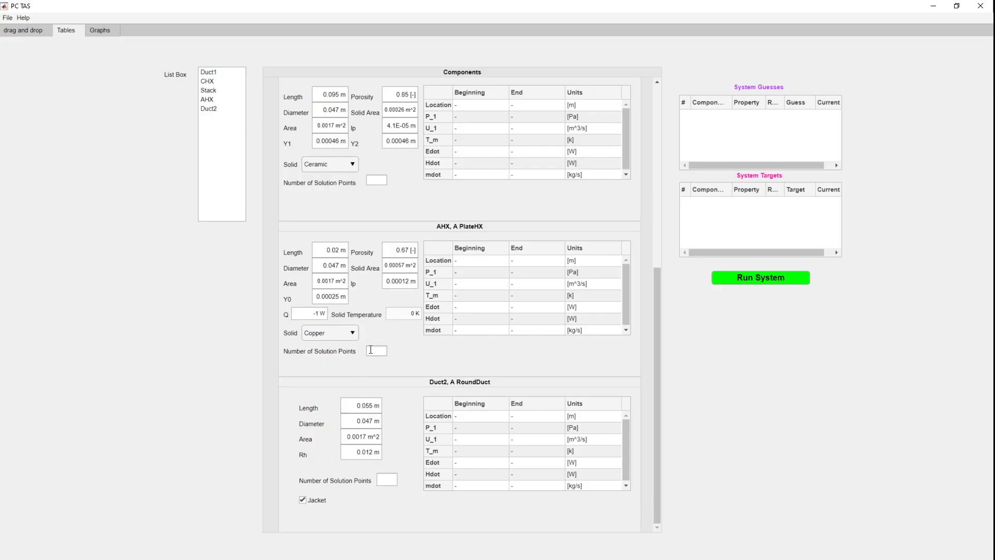
scroll(369, 352, "up", 5)
scroll(364, 350, "down", 2)
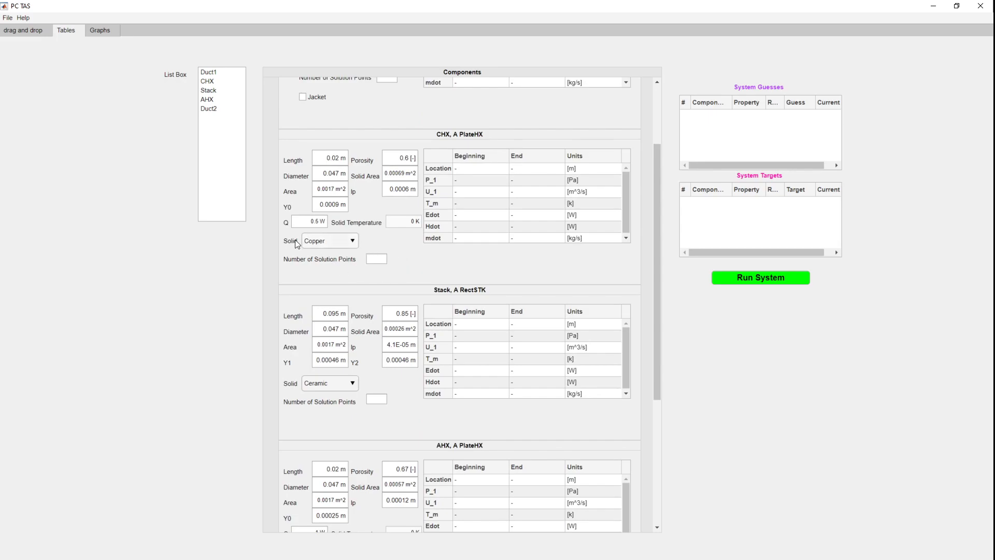
Step: Inspect the stack's solid material options, keeping Ceramic
left_click(310, 244)
left_click(310, 243)
scroll(333, 319, "down", 2)
left_click(332, 281)
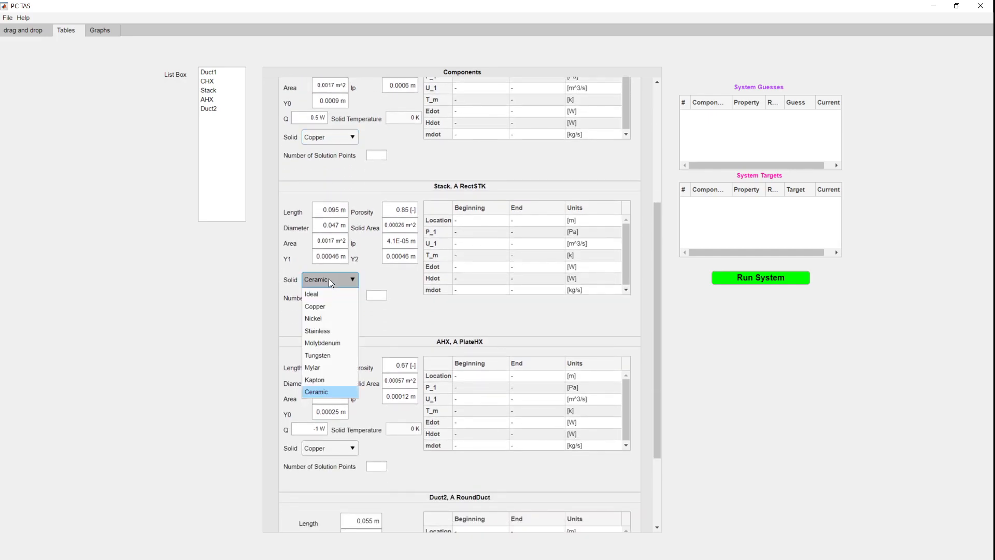
left_click(330, 280)
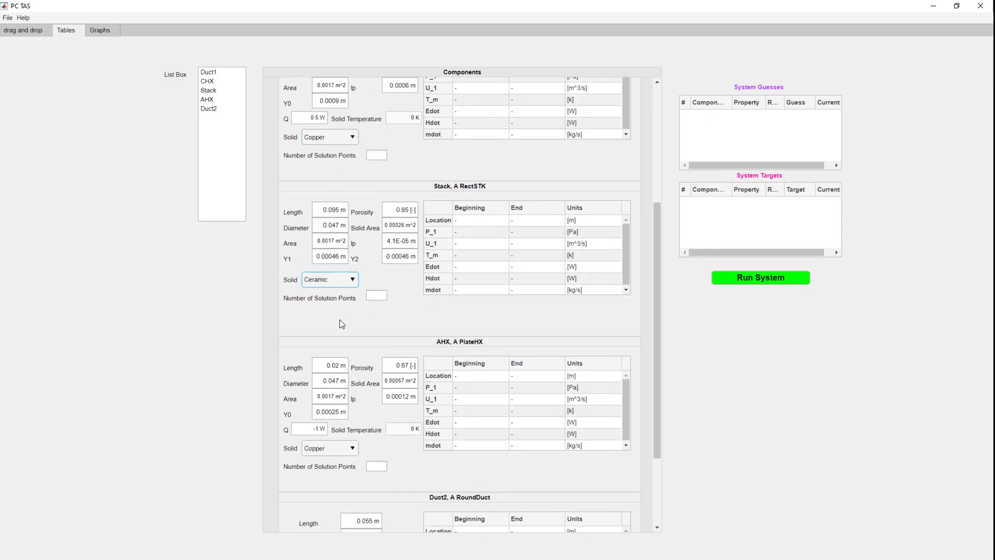
scroll(340, 319, "down", 3)
scroll(337, 328, "up", 3)
scroll(342, 362, "up", 1)
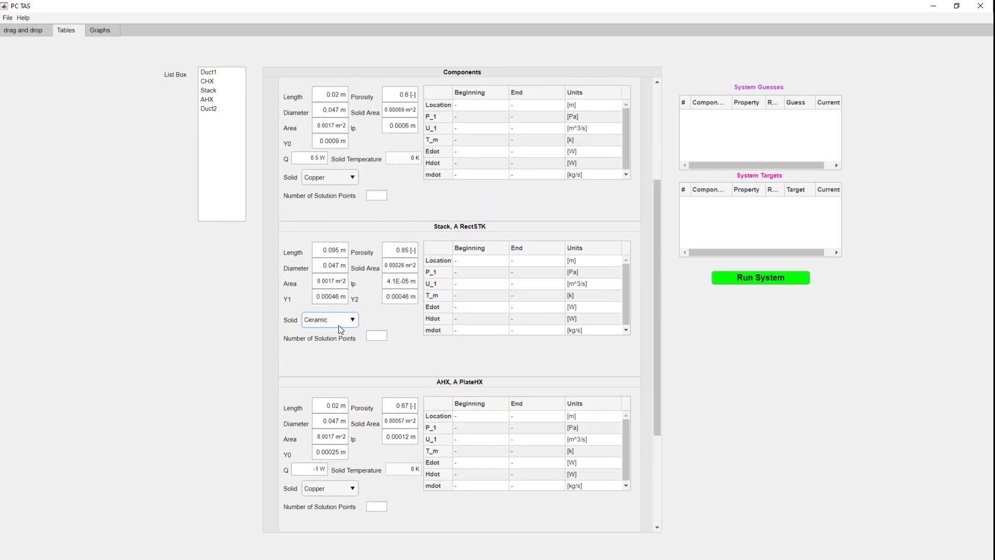
left_click(339, 321)
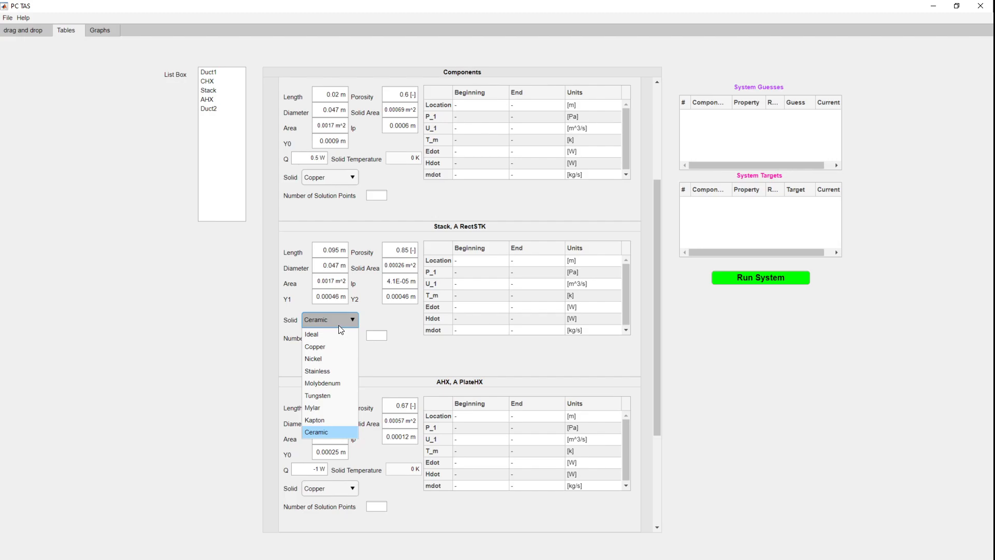
left_click(332, 322)
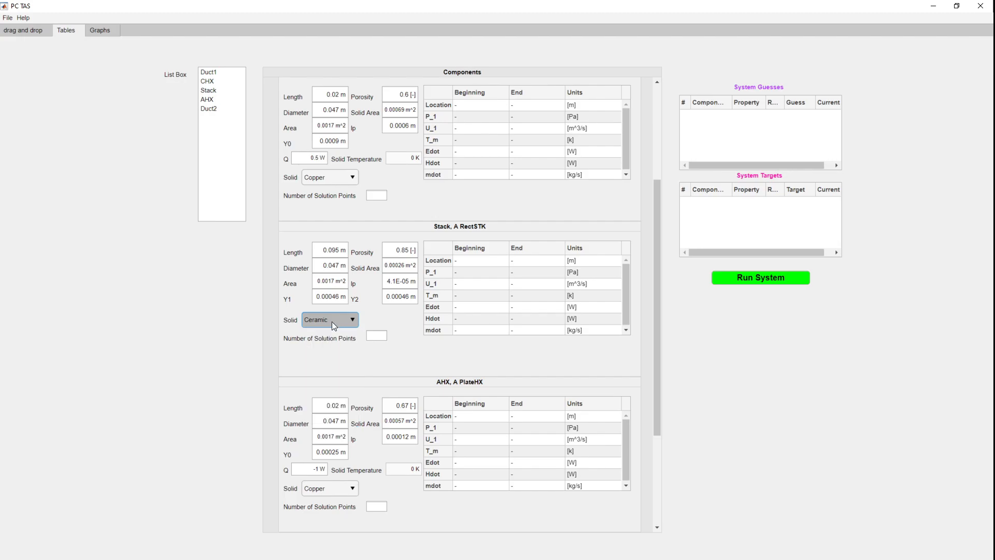
scroll(293, 288, "up", 3)
scroll(293, 285, "down", 3)
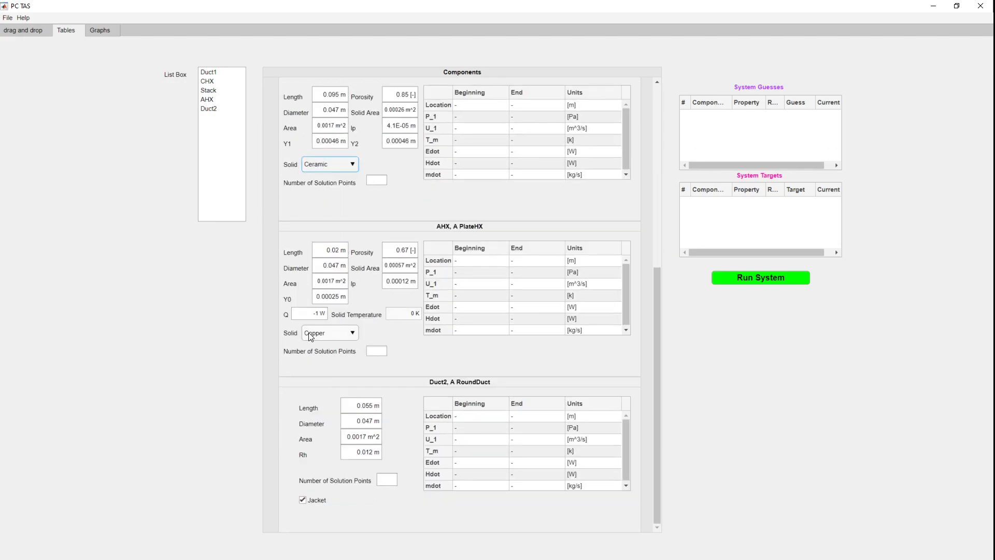
Step: Run the system simulation
left_click(29, 32)
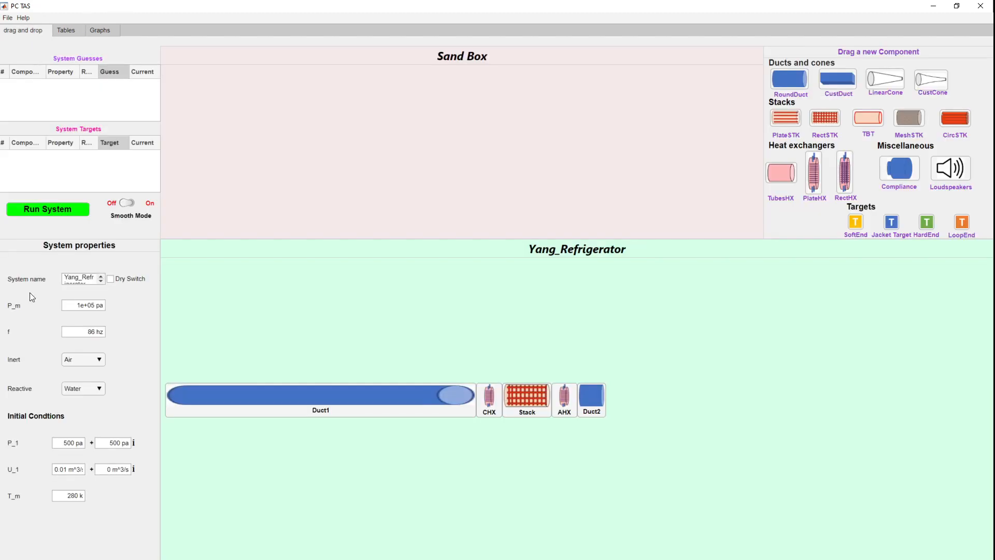
left_click(46, 208)
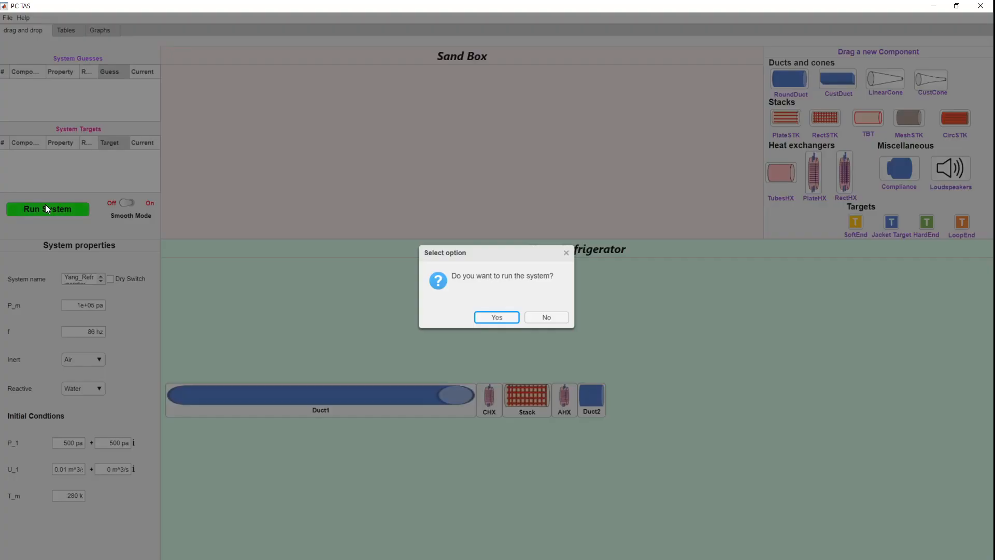
left_click(511, 317)
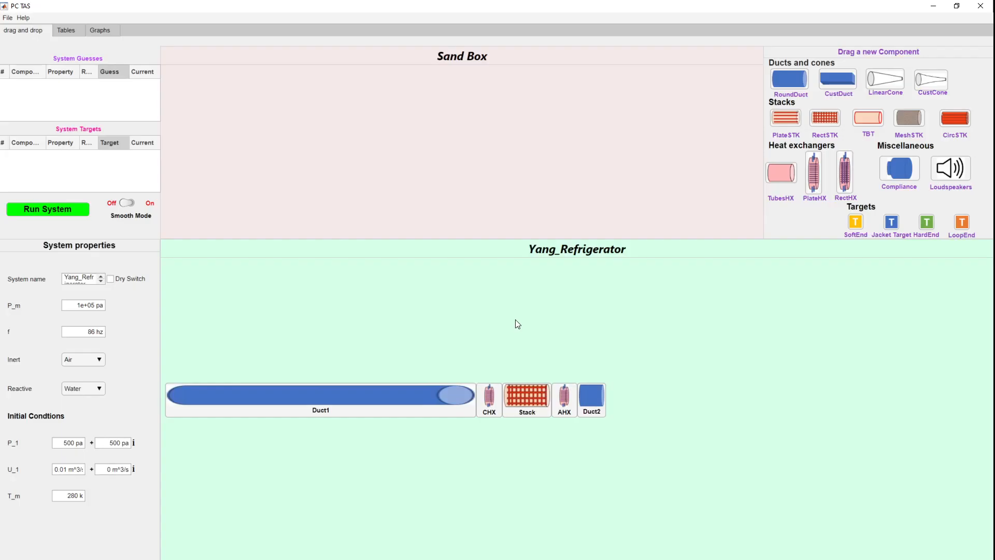
Step: View the pressure, velocity and total power distribution graphs
left_click(100, 33)
left_click(39, 59)
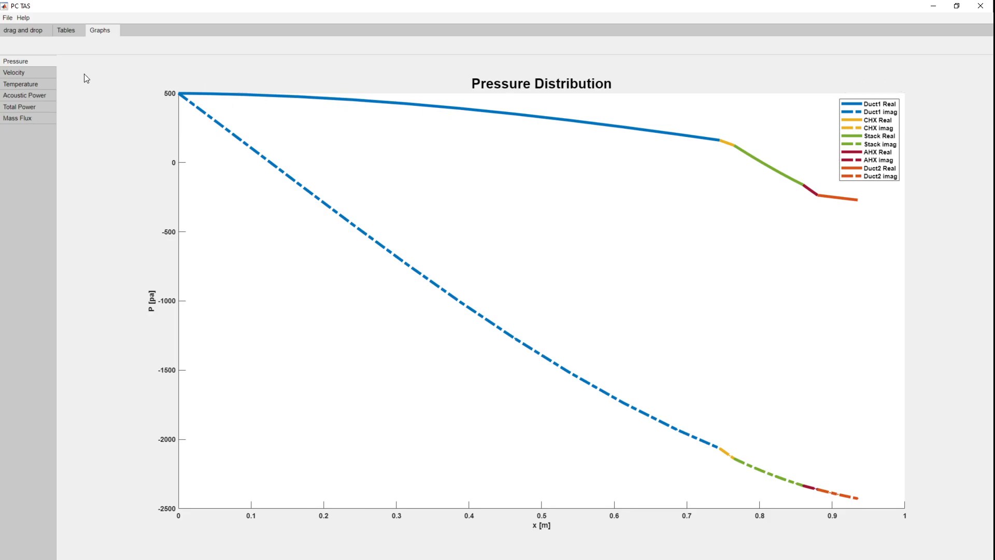
left_click(26, 73)
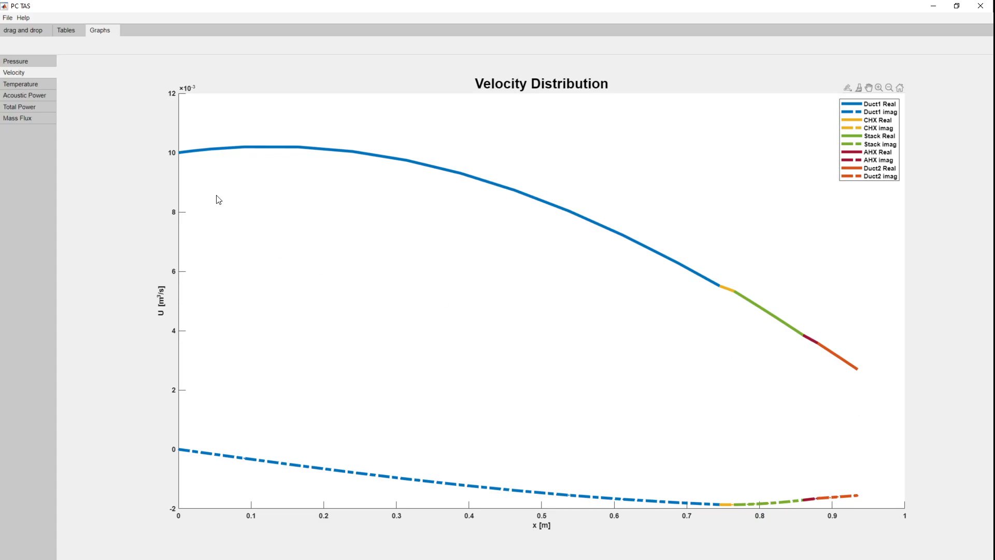
left_click(35, 106)
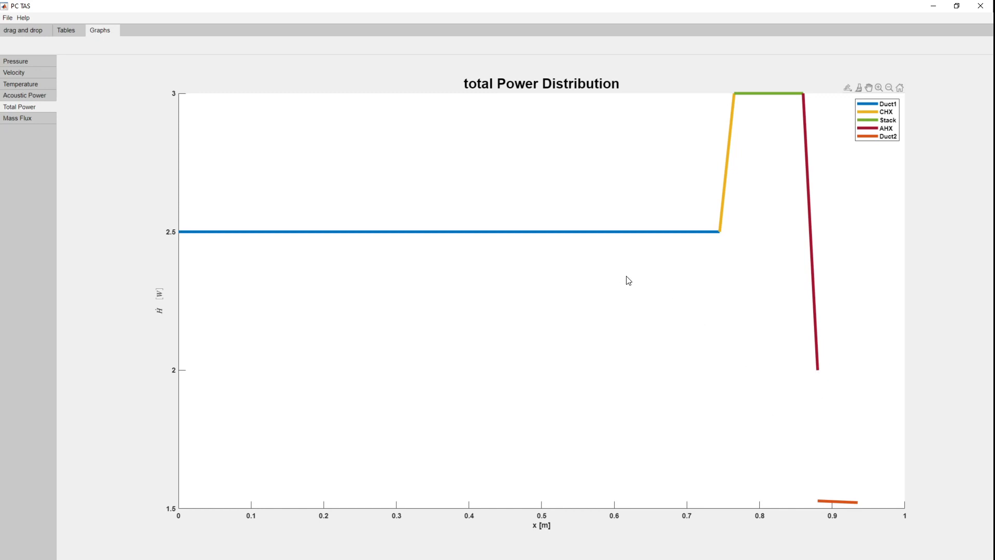
Step: Review the solved beginning and end values in the component tables
left_click(66, 30)
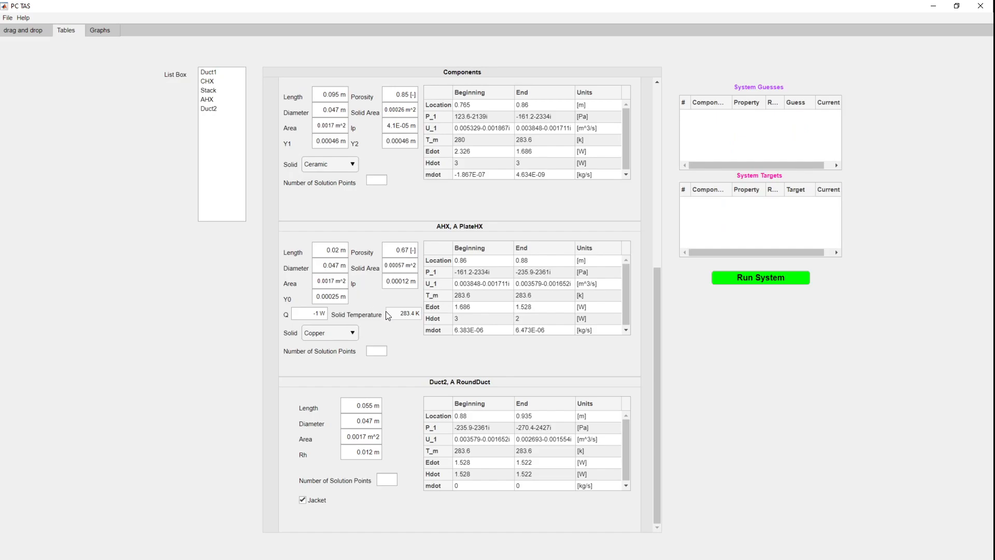
scroll(392, 326, "up", 3)
scroll(394, 336, "down", 3)
scroll(408, 294, "up", 3)
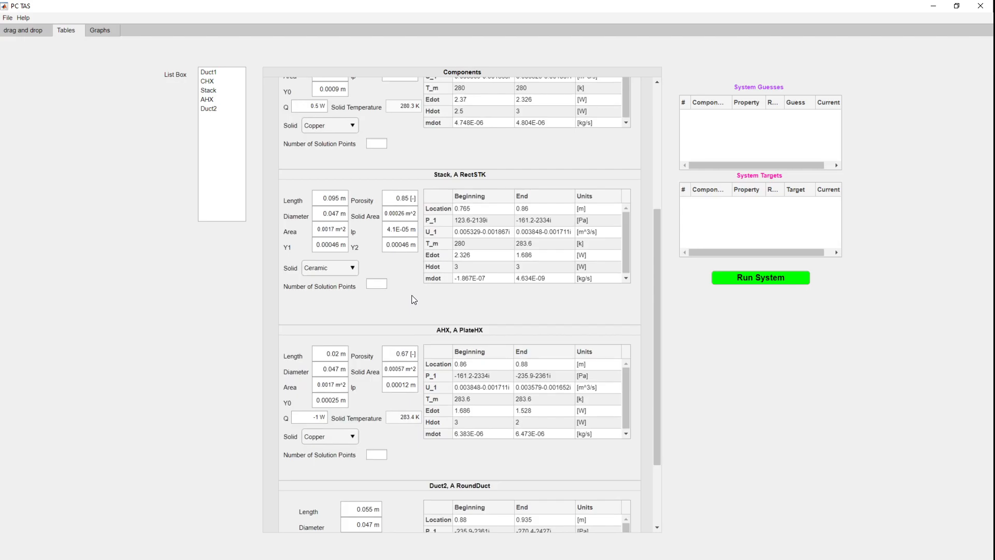
Step: Add guesses for the real and imaginary parts of the initial P_1 and the real part of U_1
left_click(24, 31)
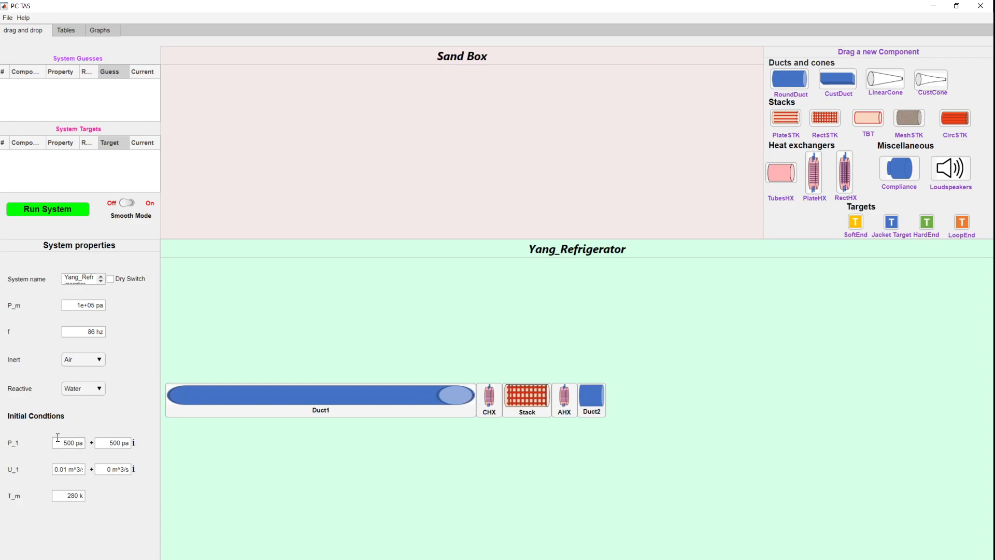
right_click(10, 445)
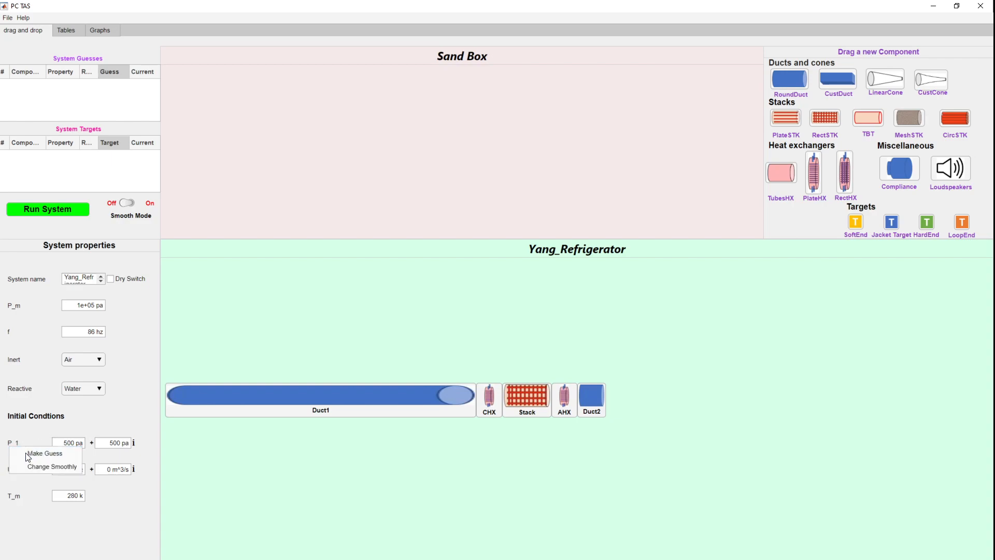
left_click(27, 455)
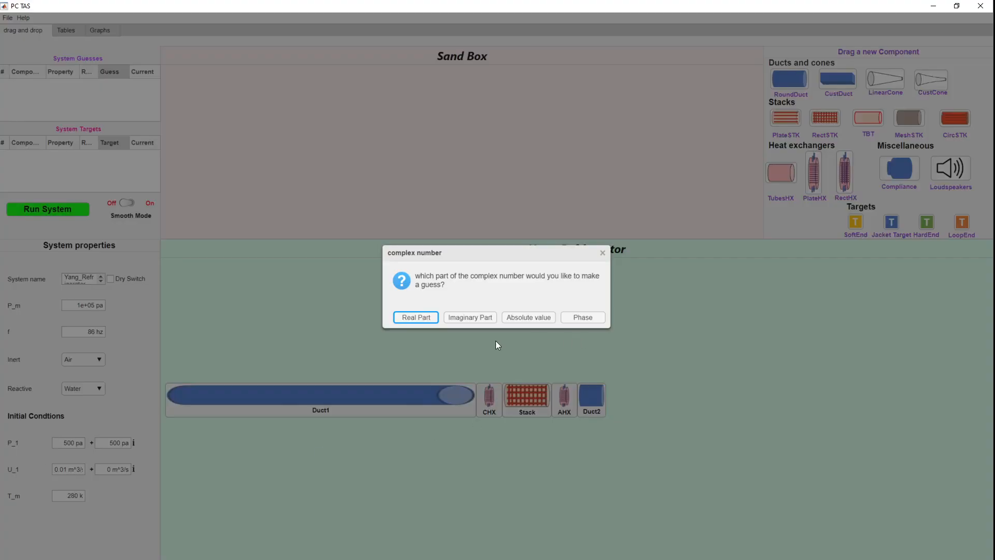
left_click(422, 316)
right_click(14, 443)
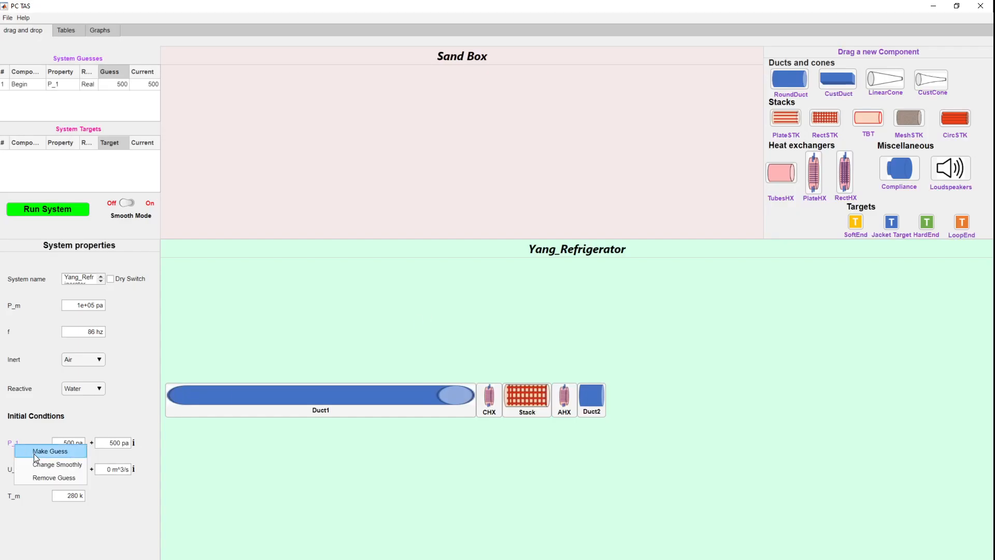
left_click(34, 453)
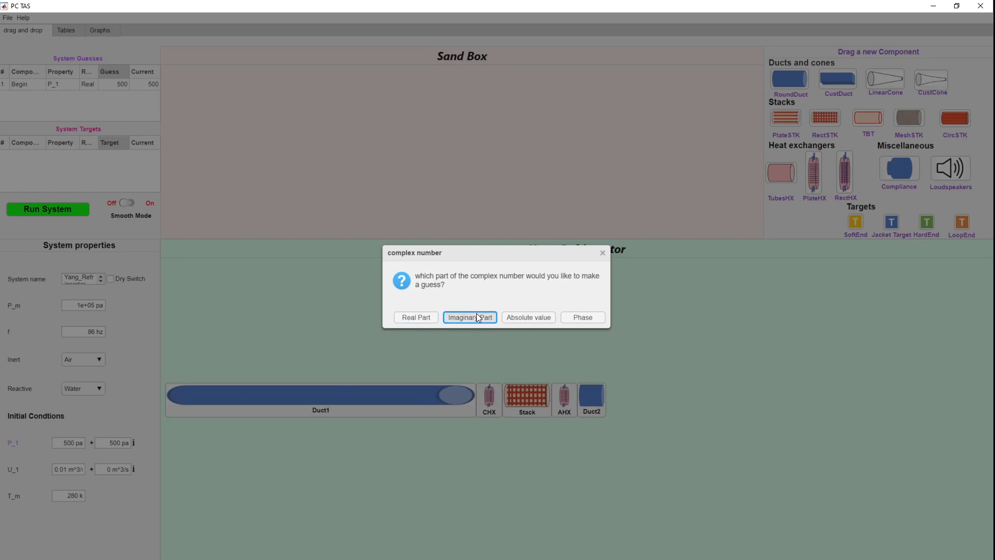
left_click(477, 313)
right_click(19, 465)
left_click(32, 474)
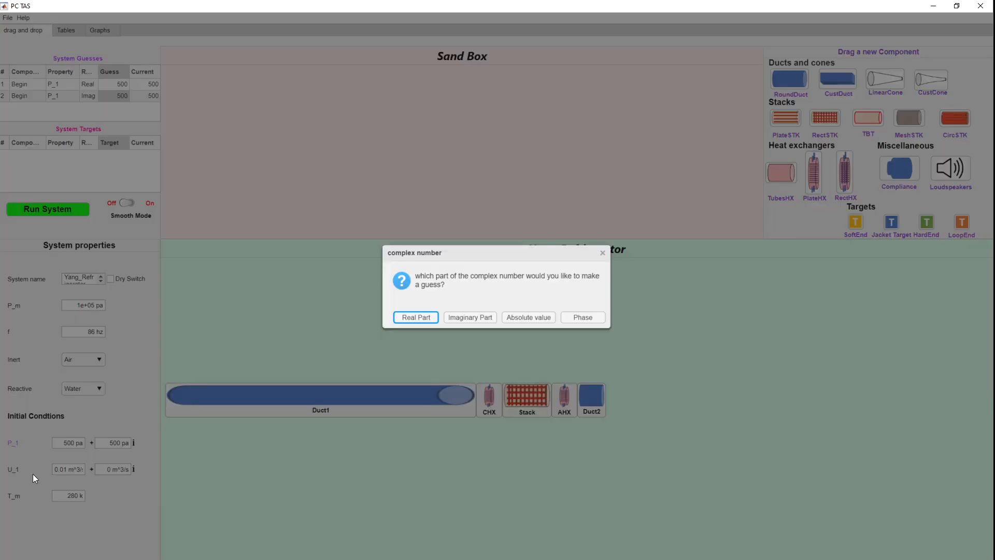
left_click(421, 316)
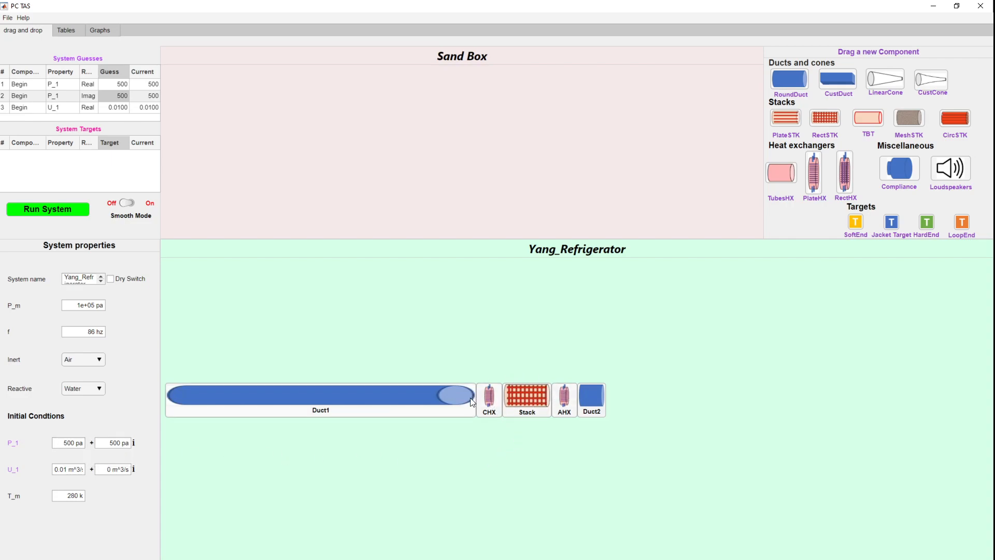
Step: Add heat Q guesses for the CHX and AHX heat exchangers
right_click(490, 394)
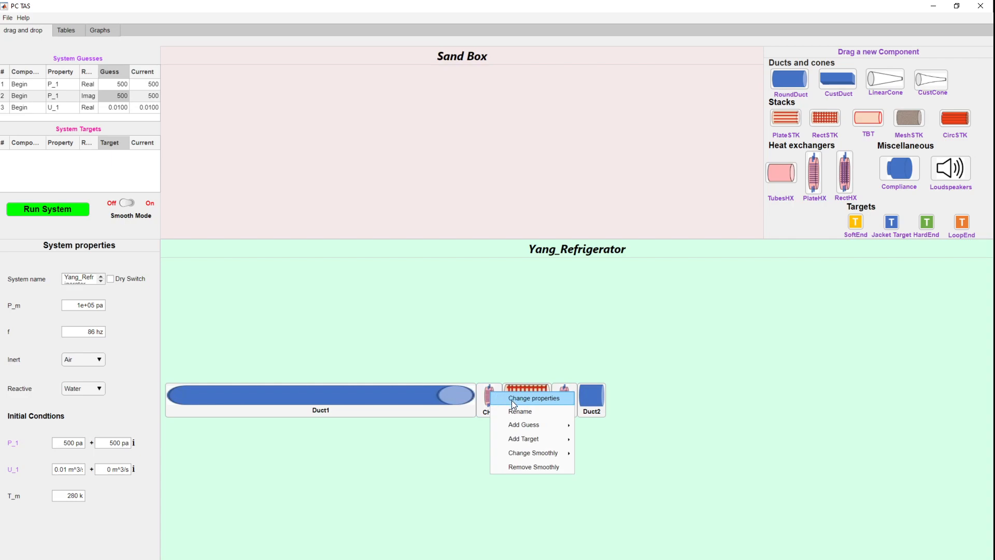
mouse_move(564, 427)
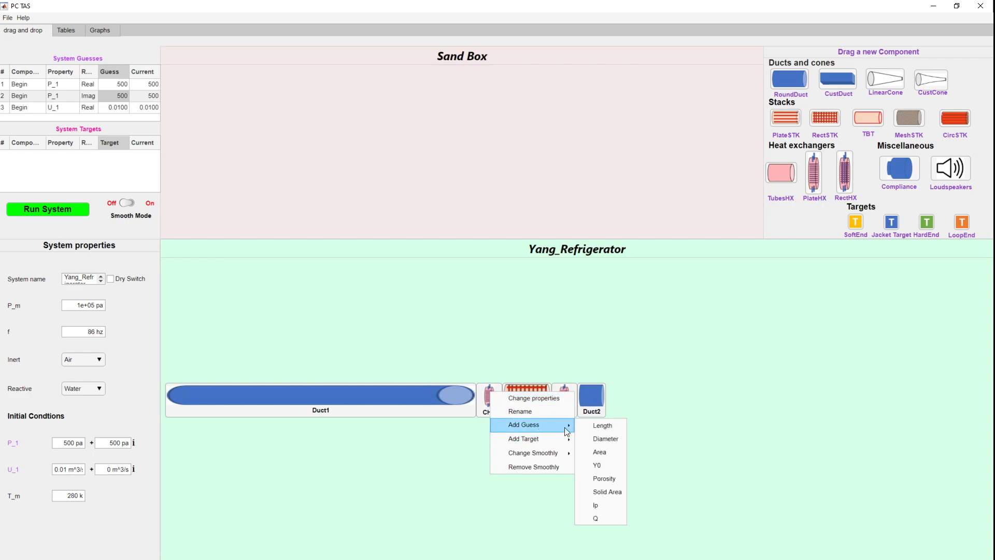
left_click(596, 518)
right_click(564, 393)
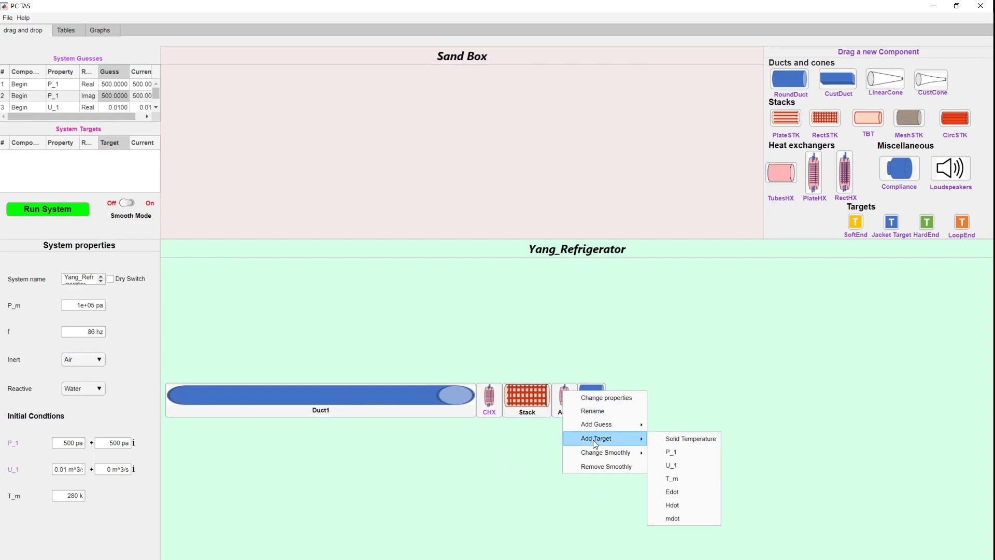
mouse_move(608, 422)
left_click(682, 515)
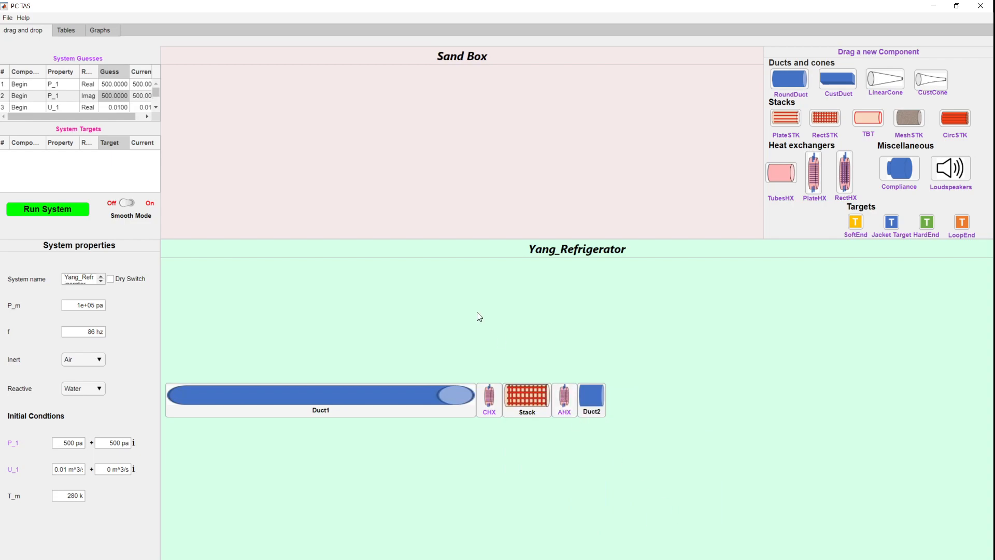
scroll(103, 103, "down", 1)
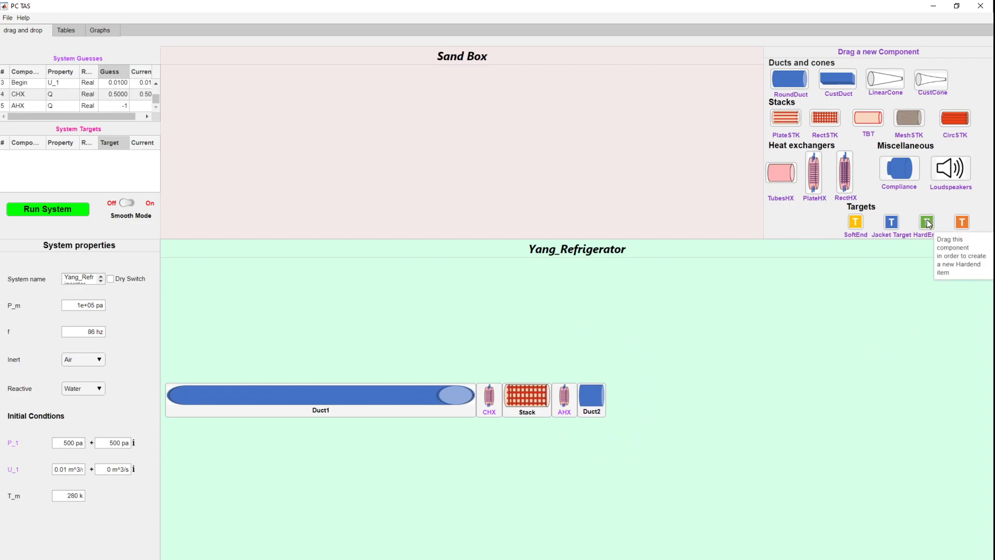
Step: Place a HardEnd target after Duct2 and name it END
left_click_drag(927, 222, 620, 397)
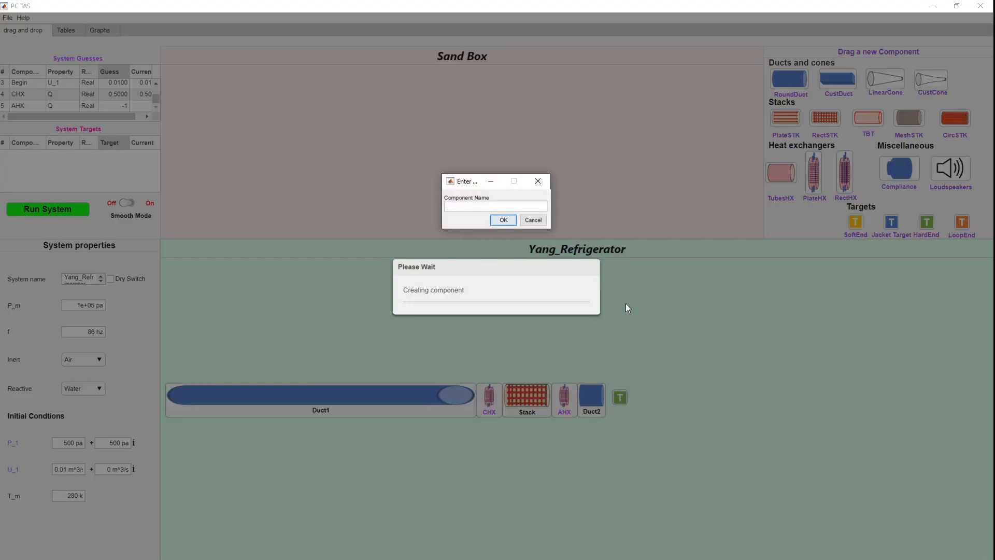
type("END")
left_click(496, 222)
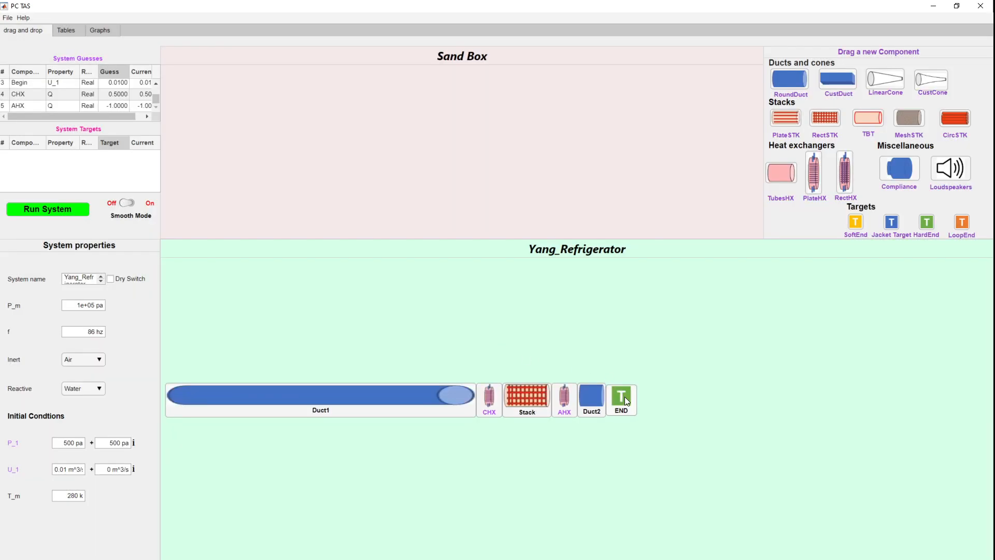
Step: Add real and imaginary Target Value targets to the END component
right_click(624, 396)
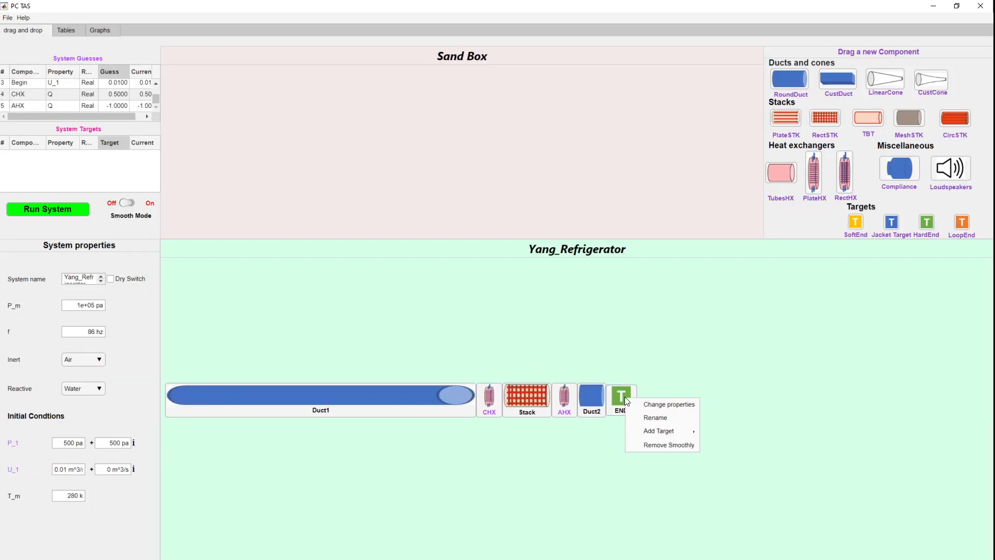
mouse_move(661, 431)
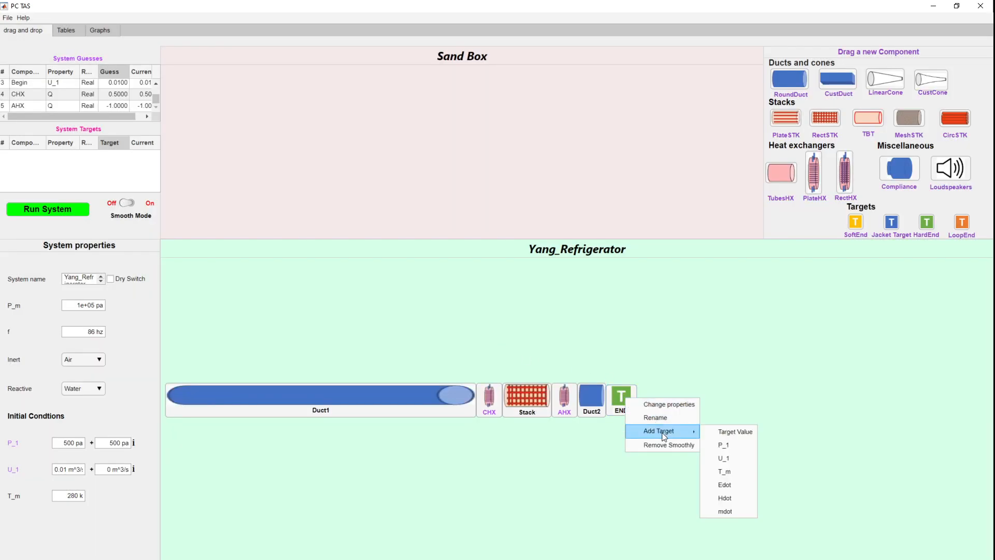
left_click(741, 435)
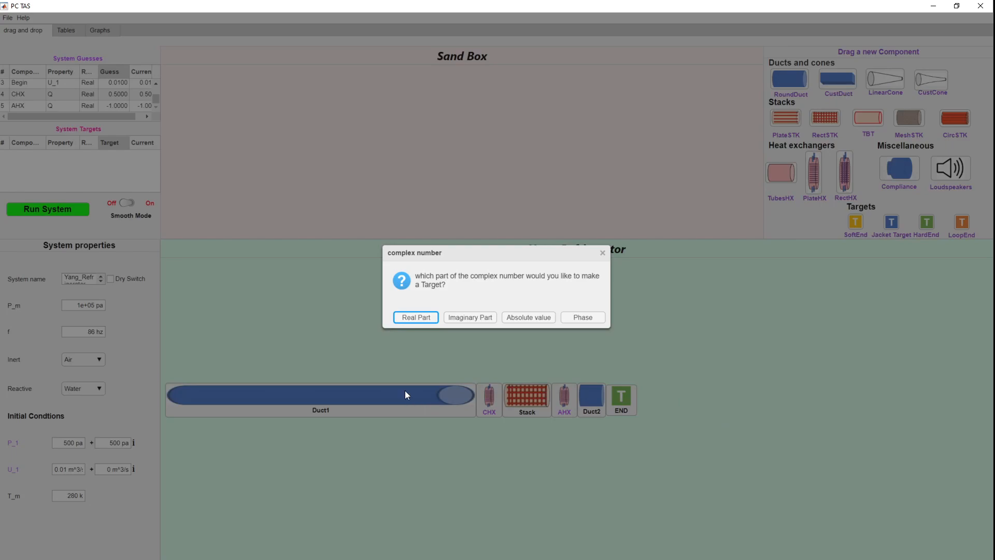
left_click(413, 317)
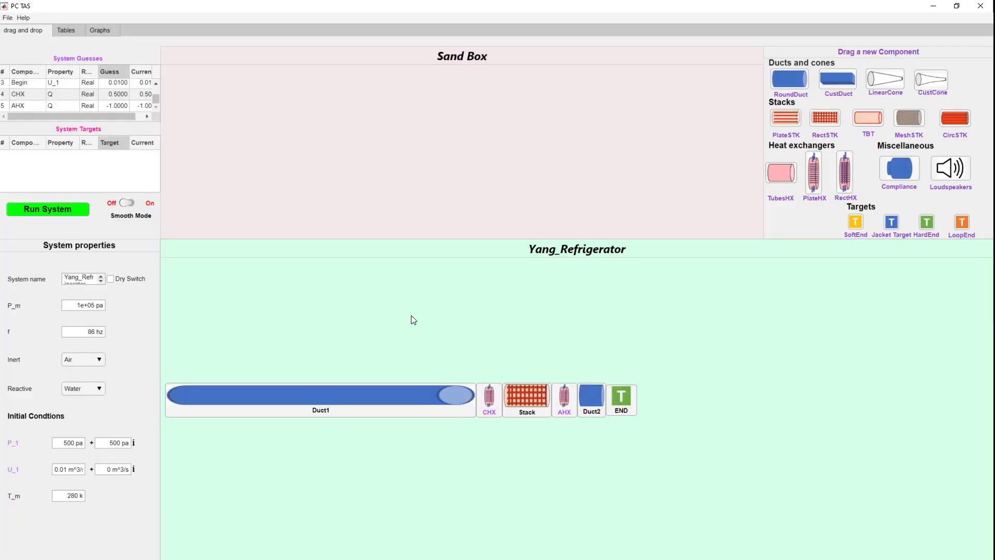
right_click(627, 397)
mouse_move(666, 423)
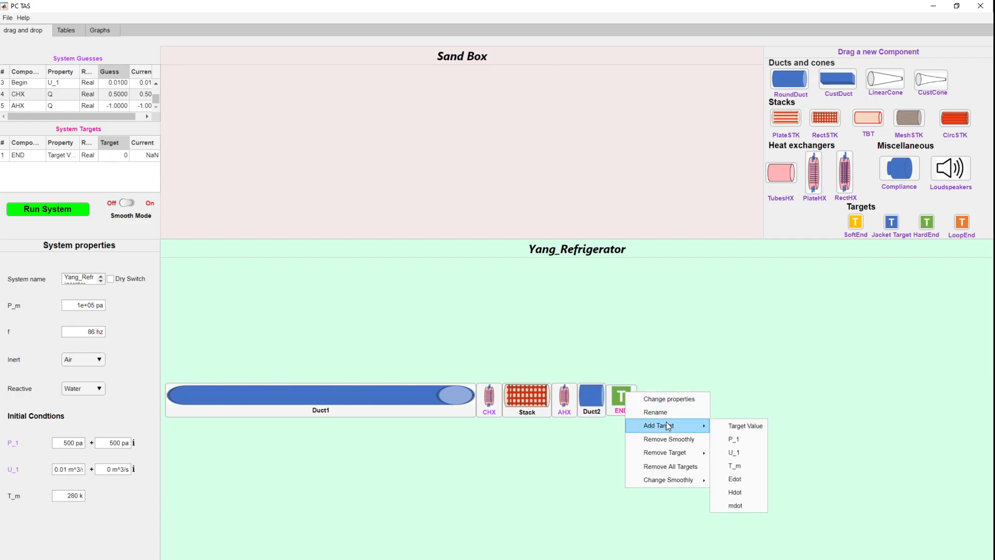
left_click(718, 425)
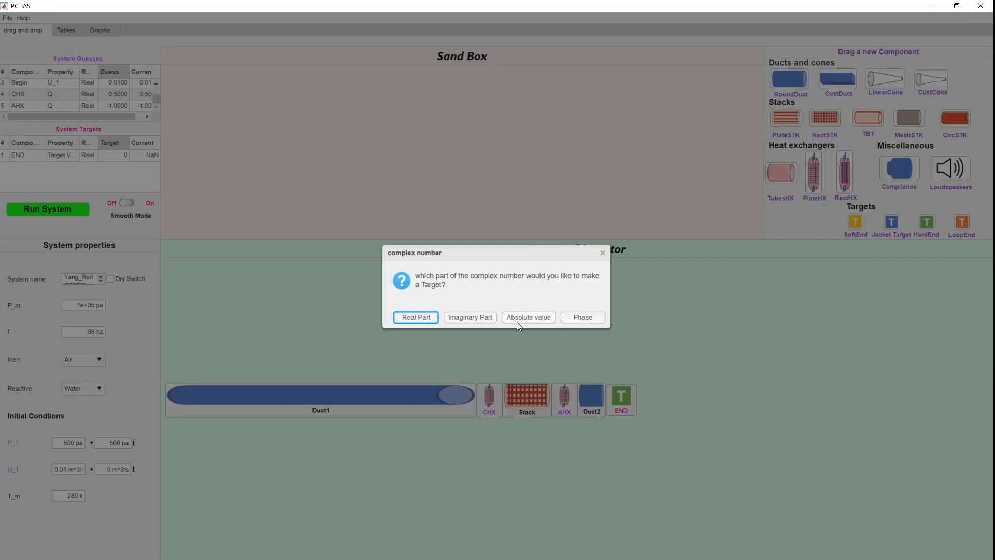
left_click(464, 317)
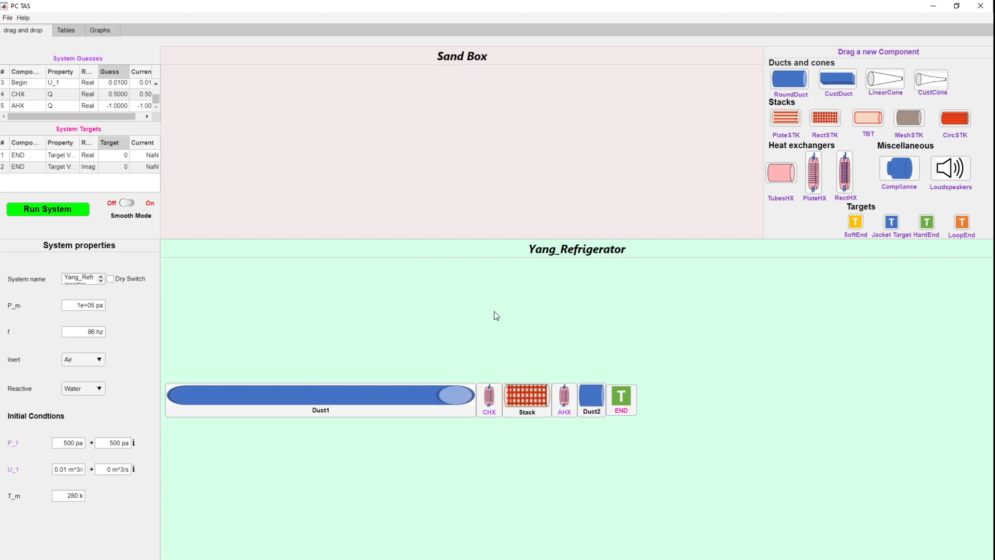
Step: Add an absolute-value P_1 target at END and set its target to 4300
right_click(614, 391)
mouse_move(657, 425)
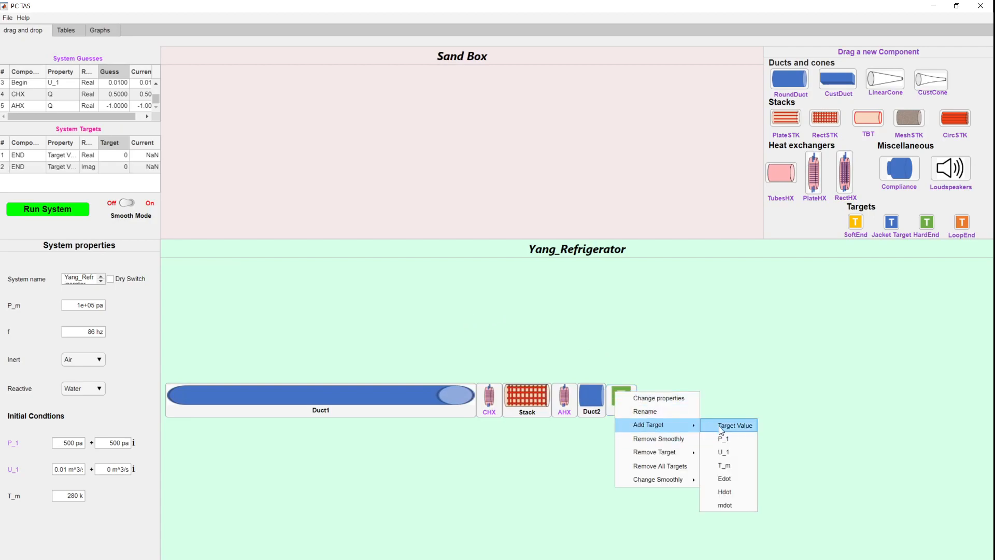
left_click(724, 439)
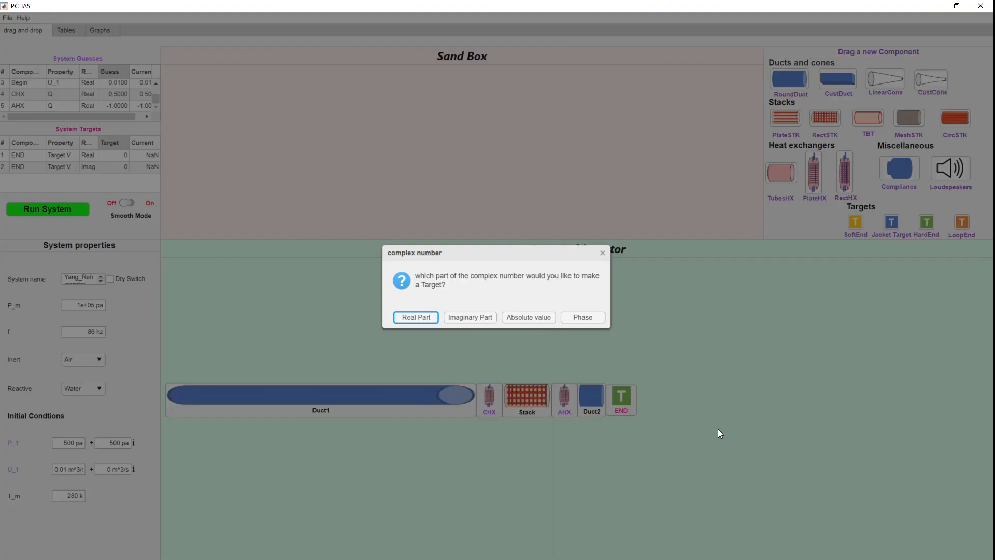
left_click(535, 313)
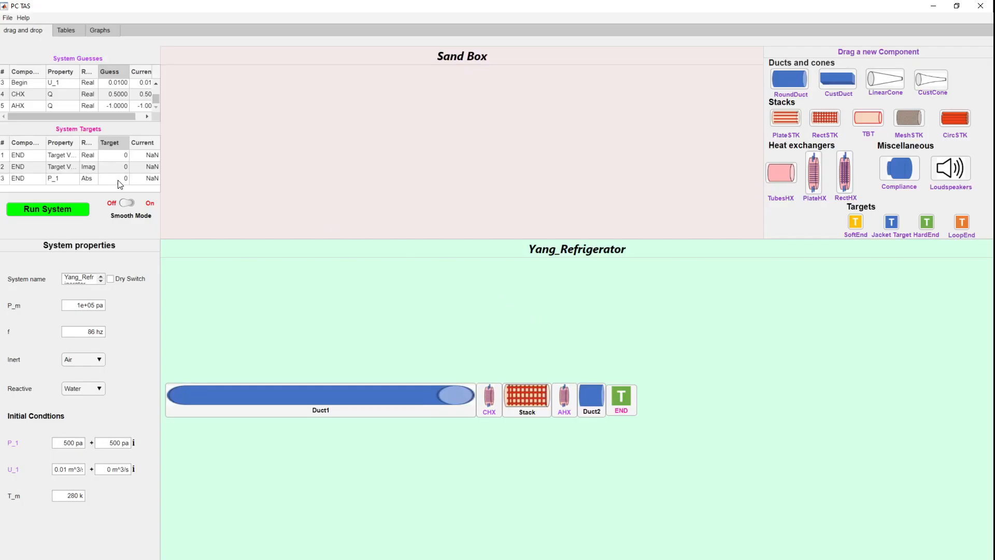
left_click(118, 181)
left_click(118, 177)
type("4300")
Step: Review the entries in the System Guesses and System Targets tables
scroll(108, 101, "up", 1)
left_click(109, 84)
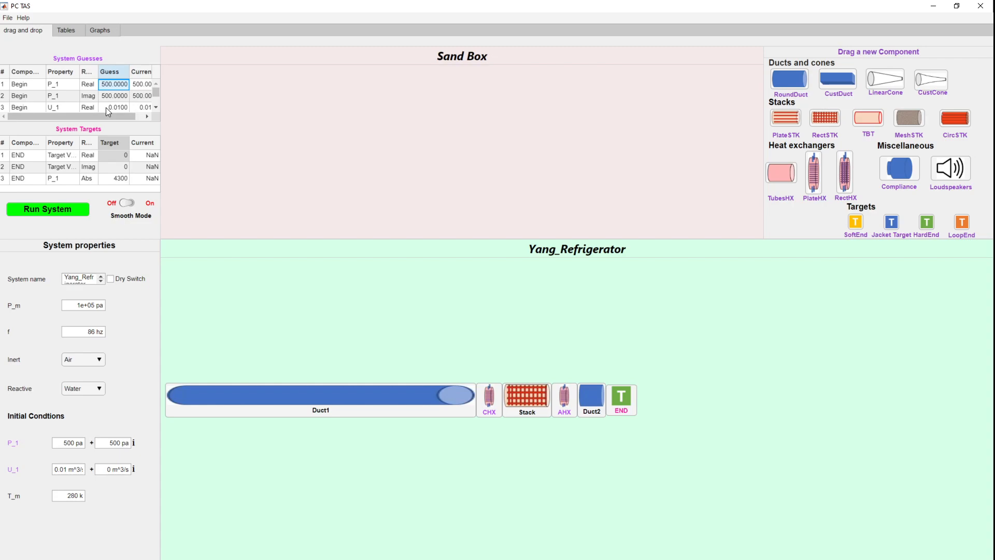
scroll(131, 85, "down", 1)
scroll(120, 104, "up", 2)
scroll(117, 95, "down", 1)
scroll(125, 104, "up", 1)
left_click(113, 181)
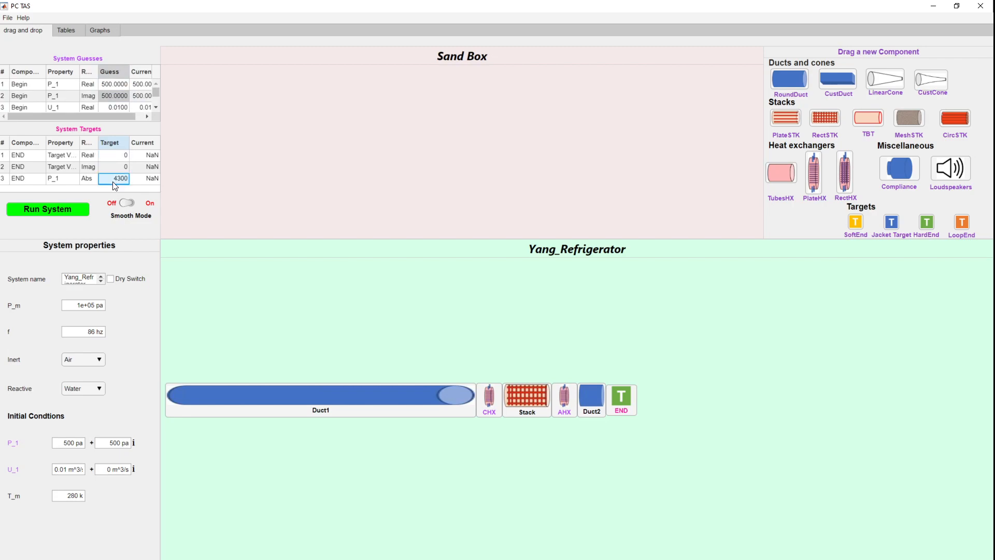
double_click(107, 177)
left_click(105, 188)
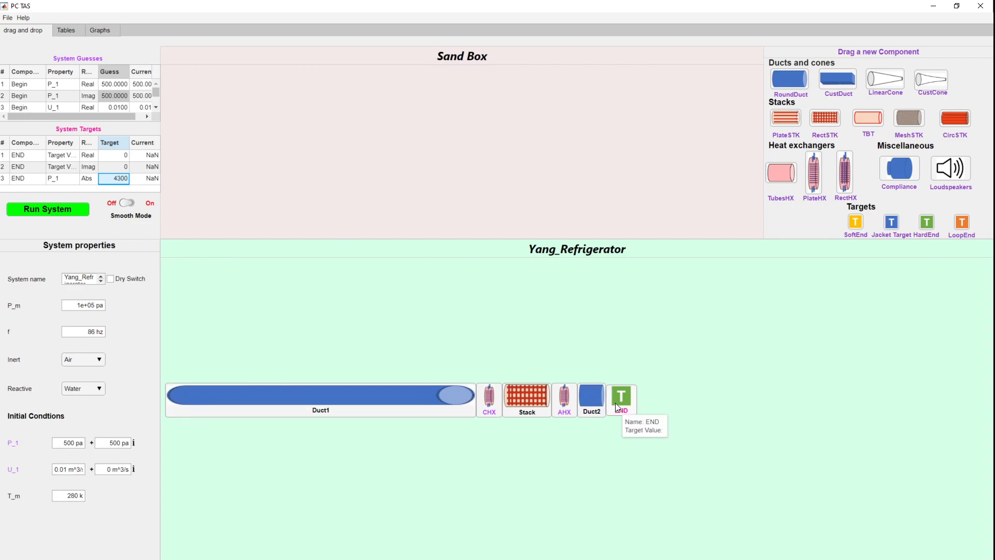
Step: Add a Solid Temperature target to the AHX and set it to 295
right_click(558, 396)
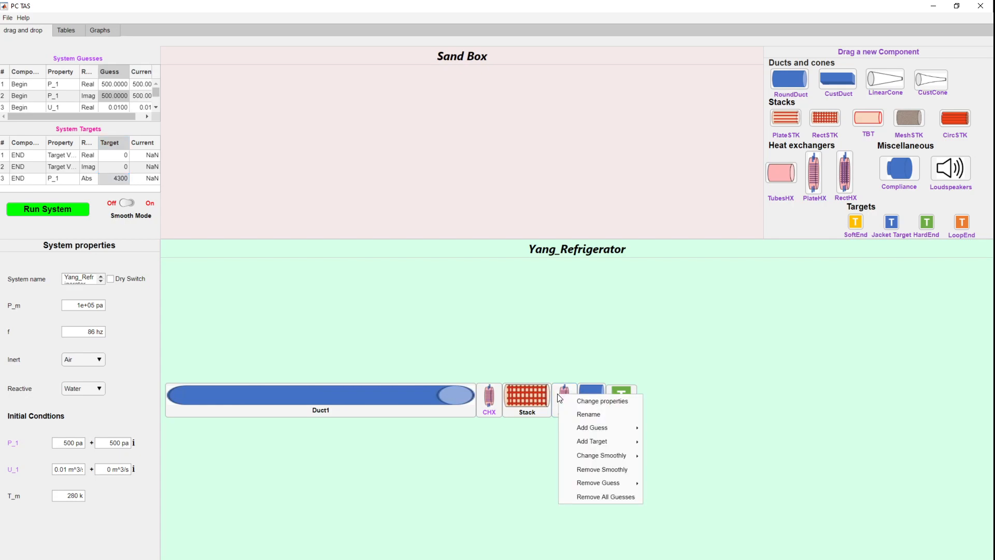
mouse_move(598, 446)
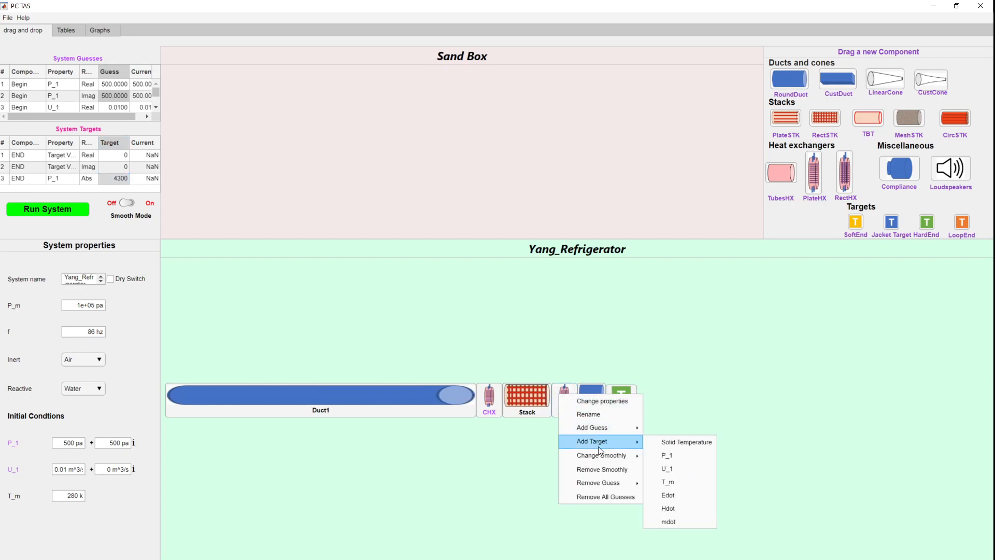
left_click(659, 443)
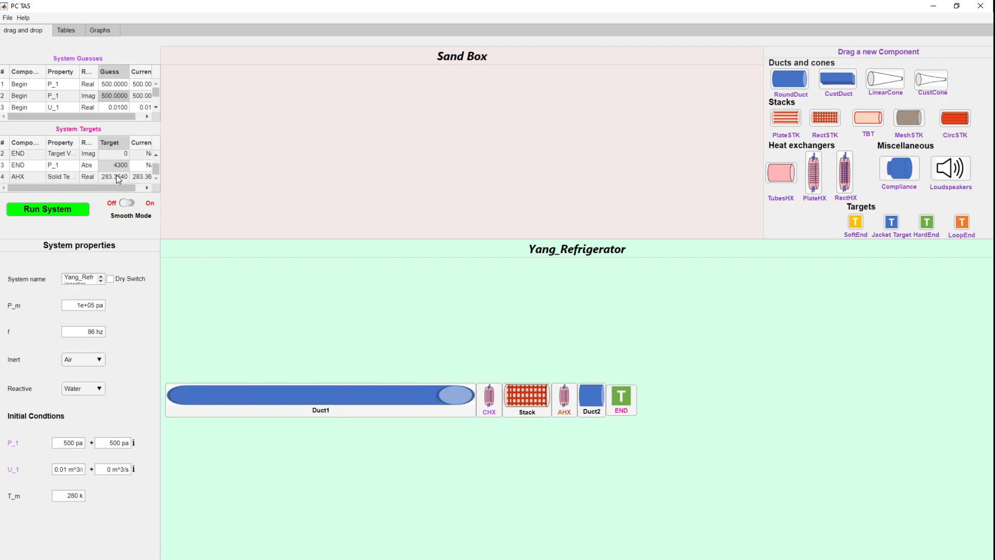
double_click(116, 176)
type("295")
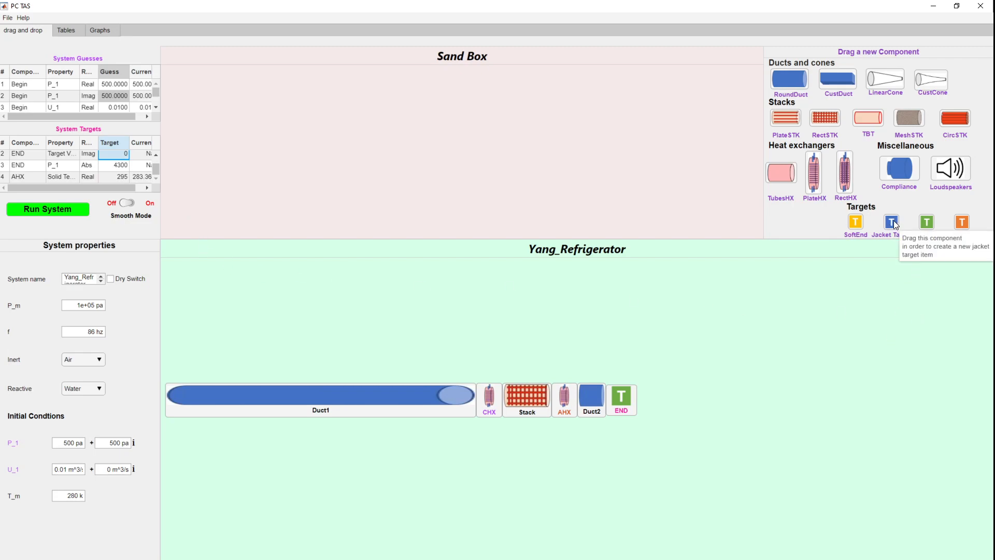
Step: Insert a Jacket Target named JT between the AHX and Duct2
left_click_drag(892, 225, 576, 397)
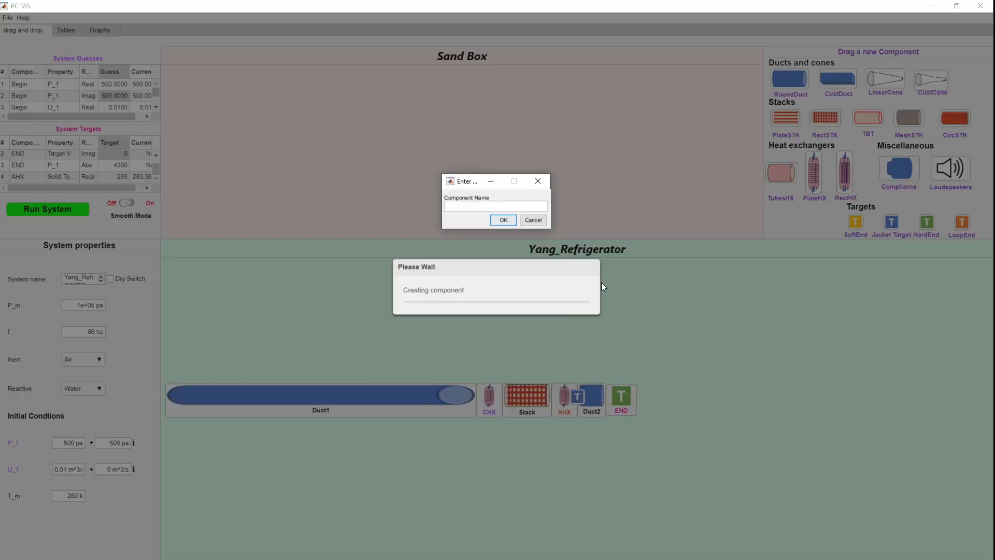
type("JT")
left_click(501, 220)
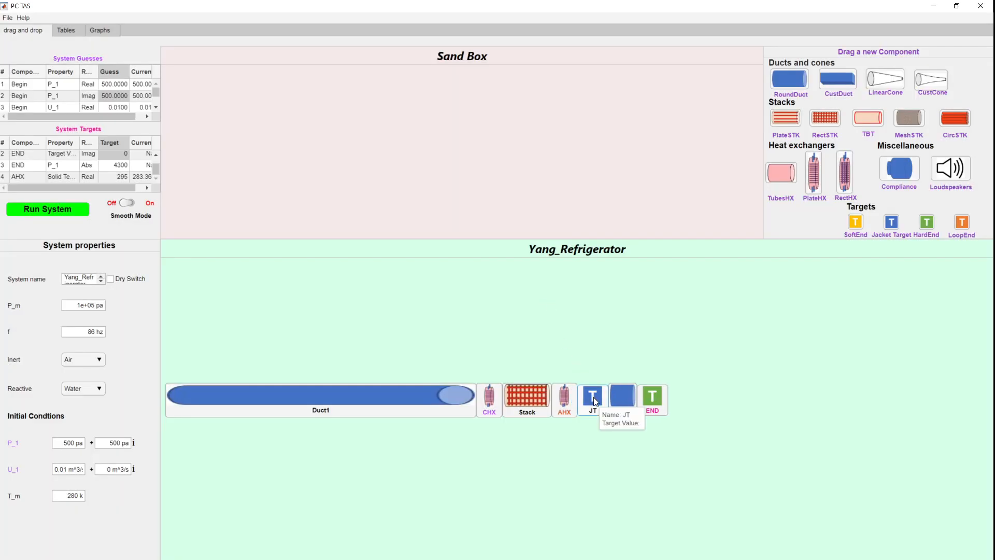
Step: Add a Target Value target to the jacket target JT
right_click(595, 401)
mouse_move(630, 430)
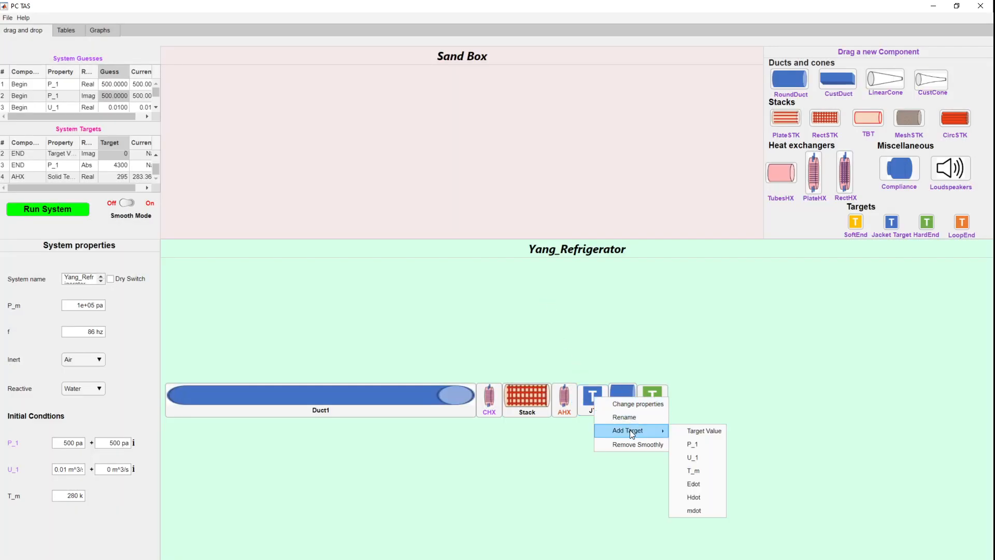
left_click(703, 431)
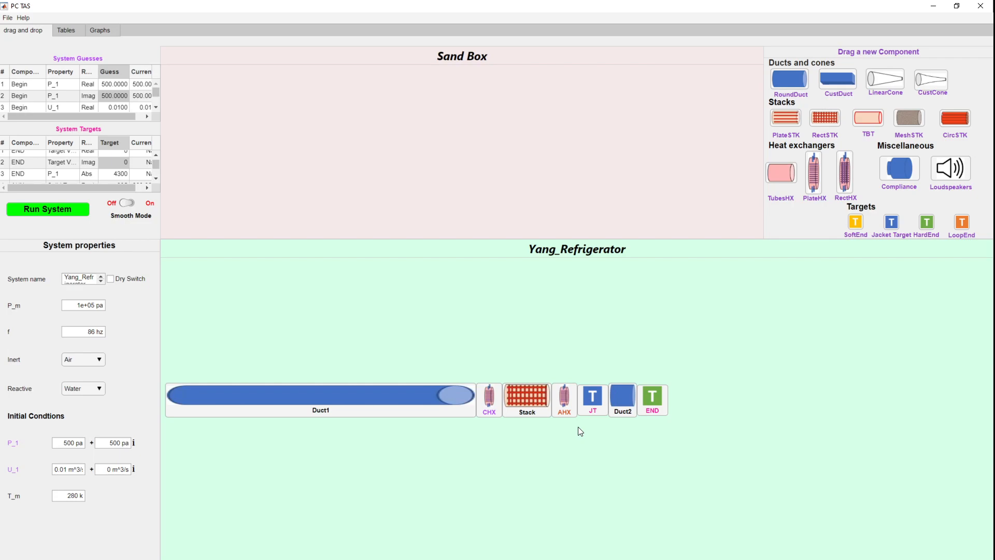
Step: Run the system solver, confirm the run, and acknowledge the convergence message
left_click_drag(156, 164, 155, 178)
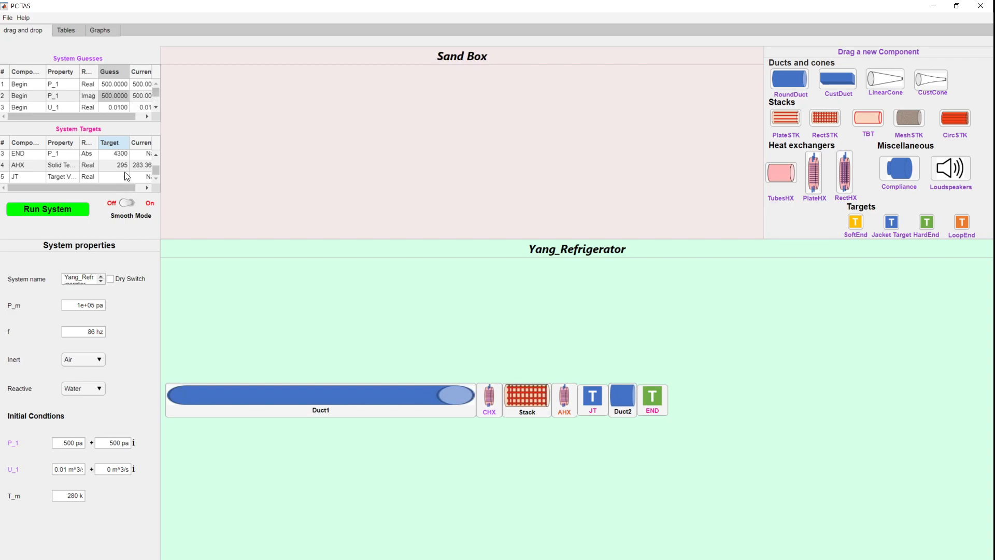
left_click_drag(153, 172, 155, 154)
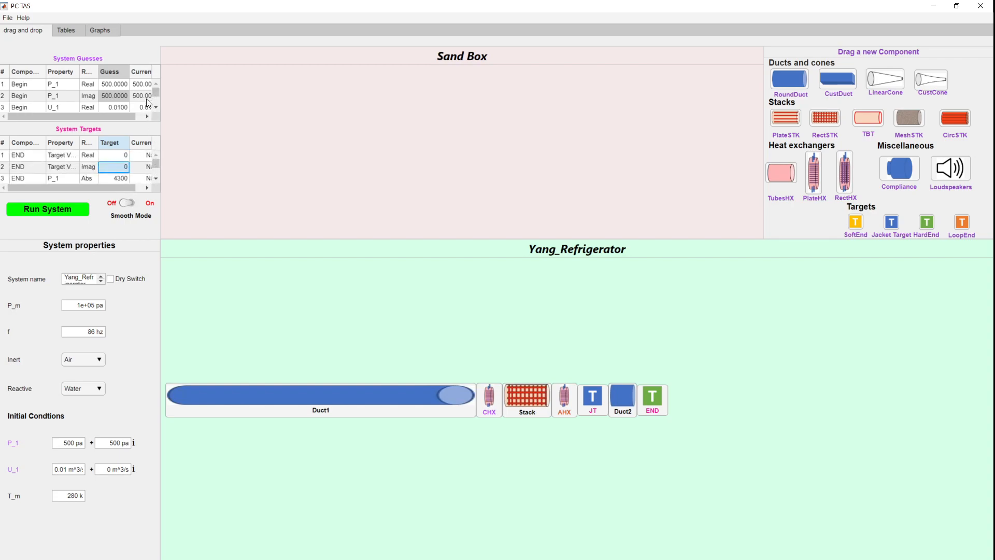
left_click_drag(157, 94, 172, 81)
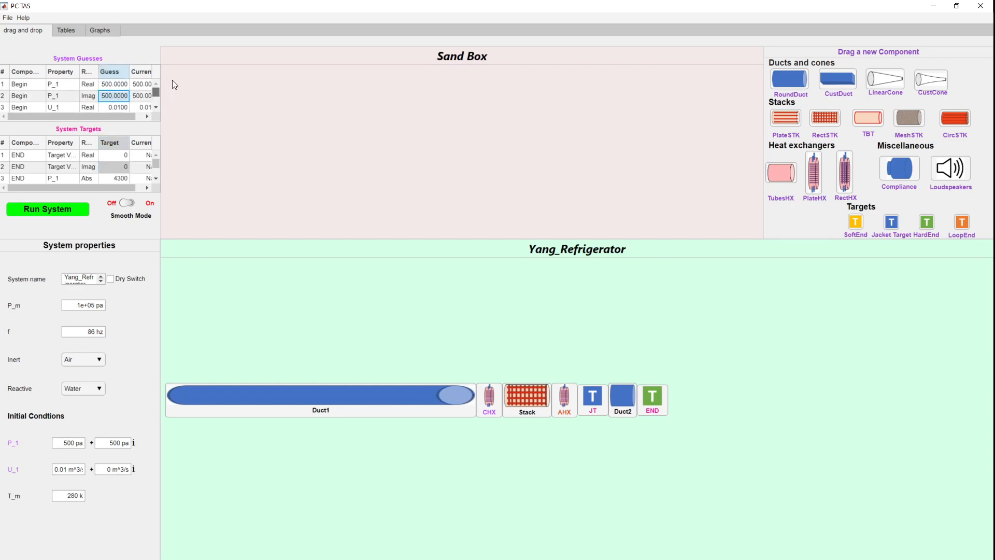
left_click(115, 96)
left_click(46, 208)
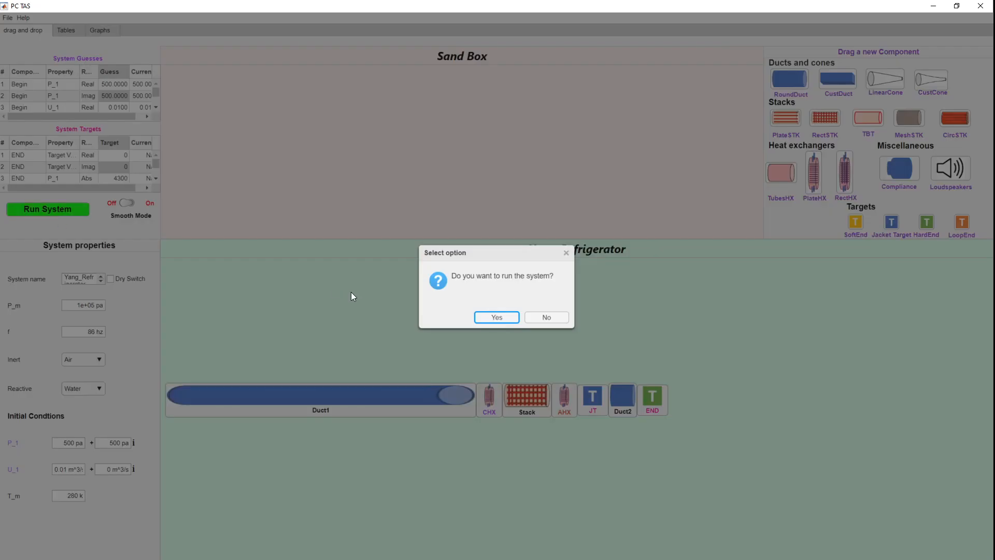
left_click(483, 313)
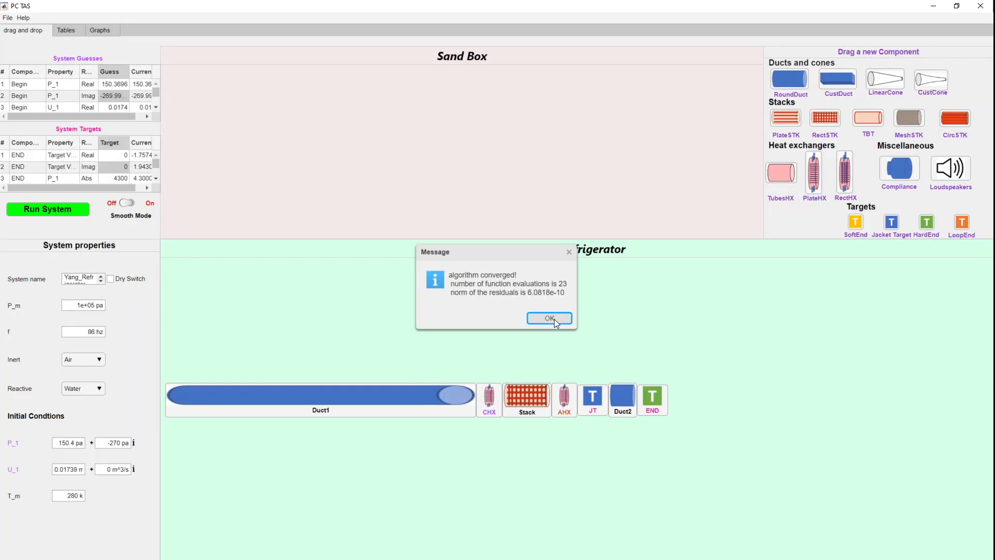
left_click(549, 318)
Step: Examine the total power, pressure and velocity distribution graphs
left_click(98, 31)
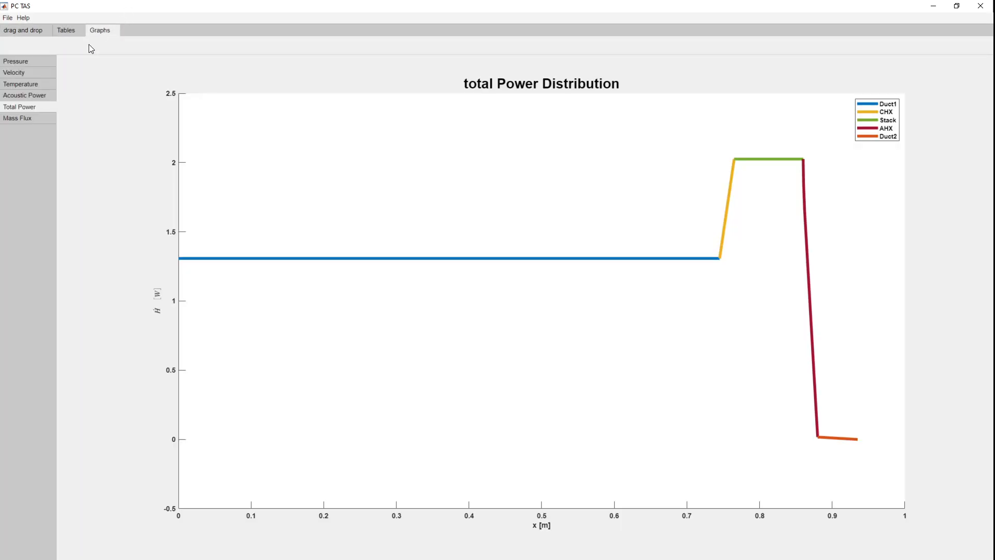
left_click(24, 71)
left_click(23, 63)
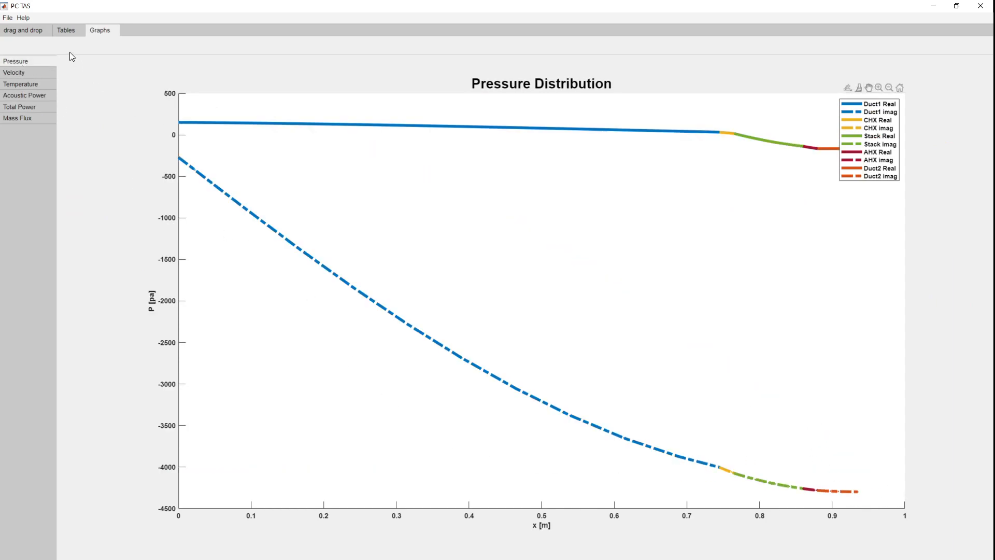
left_click(18, 73)
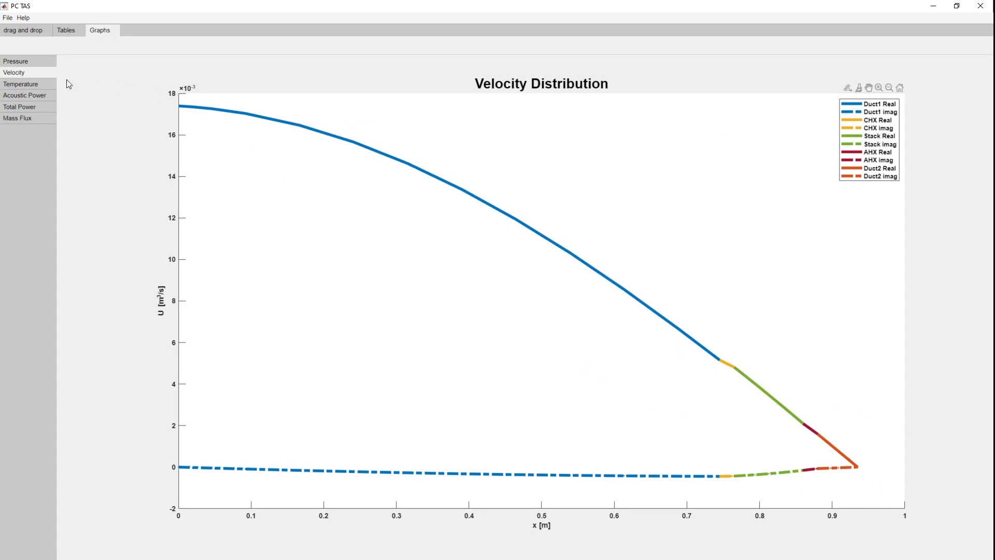
left_click(25, 107)
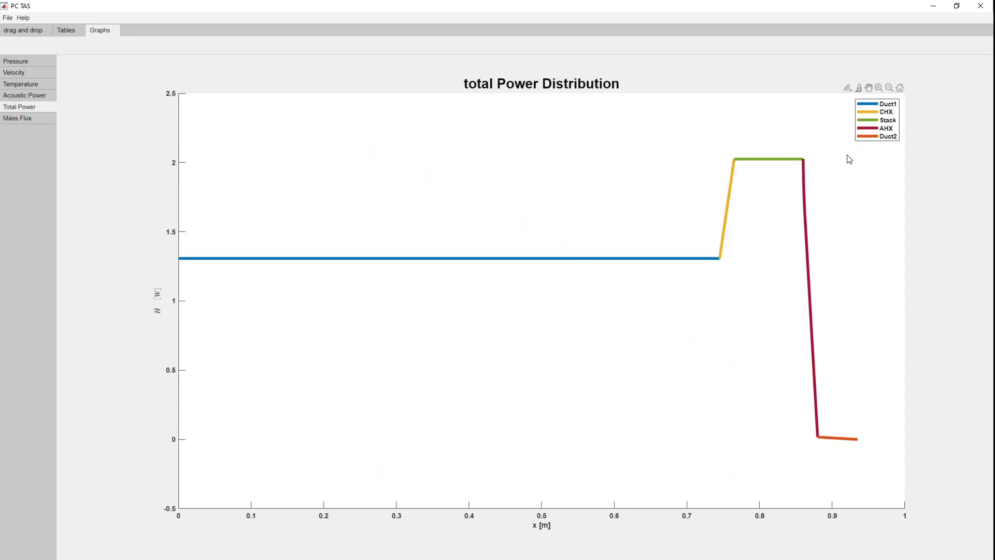
Step: Review the per-component result tables, then return to the system layout
left_click(76, 30)
scroll(416, 286, "down", 3)
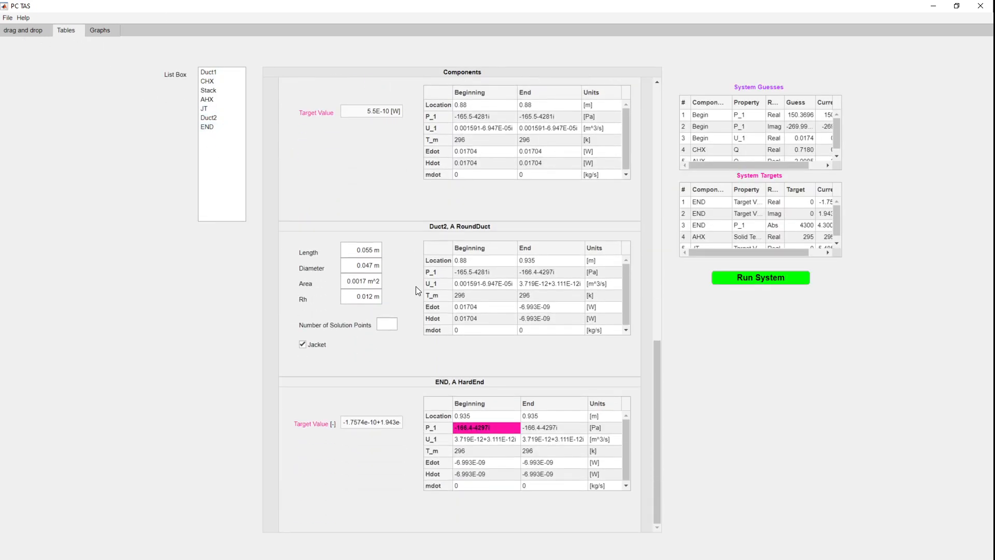
scroll(409, 326, "up", 7)
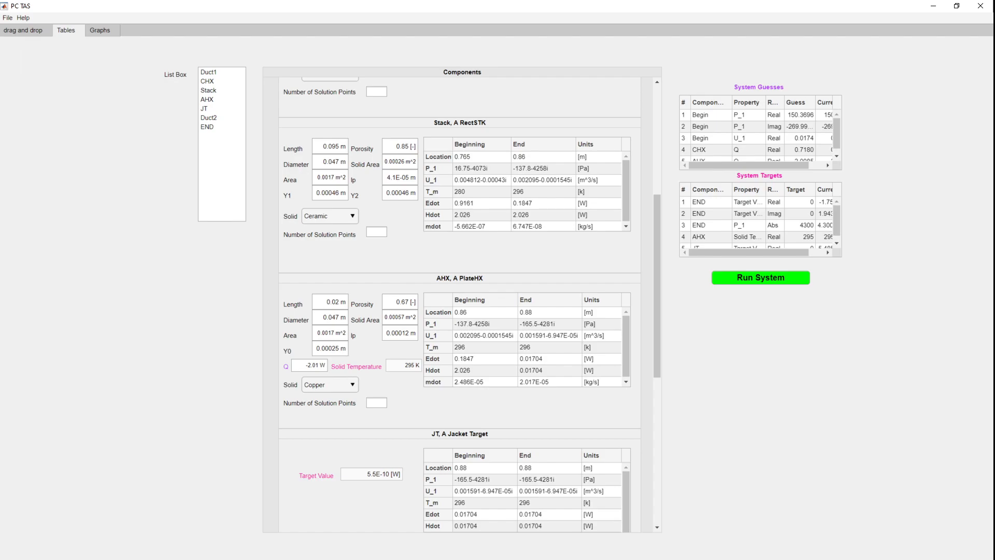
left_click(26, 32)
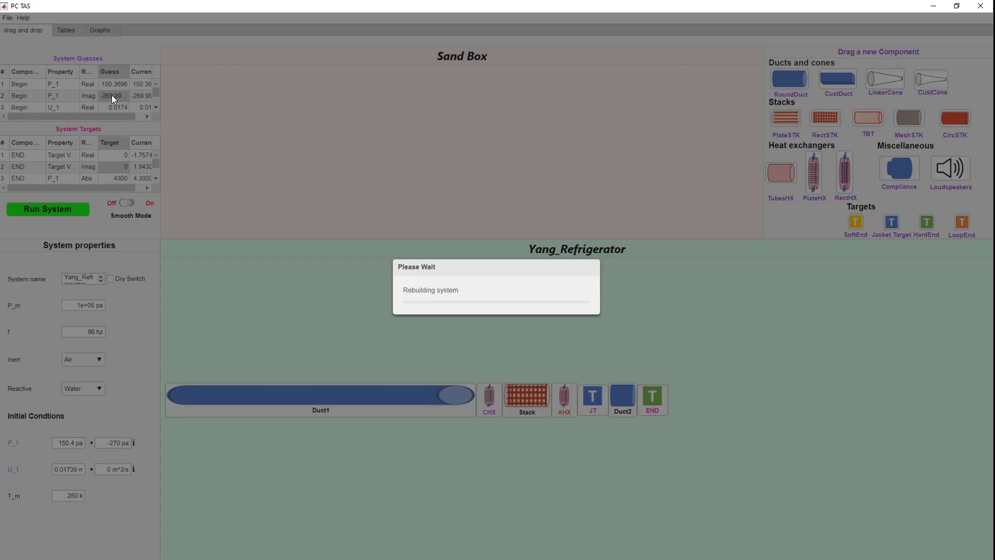